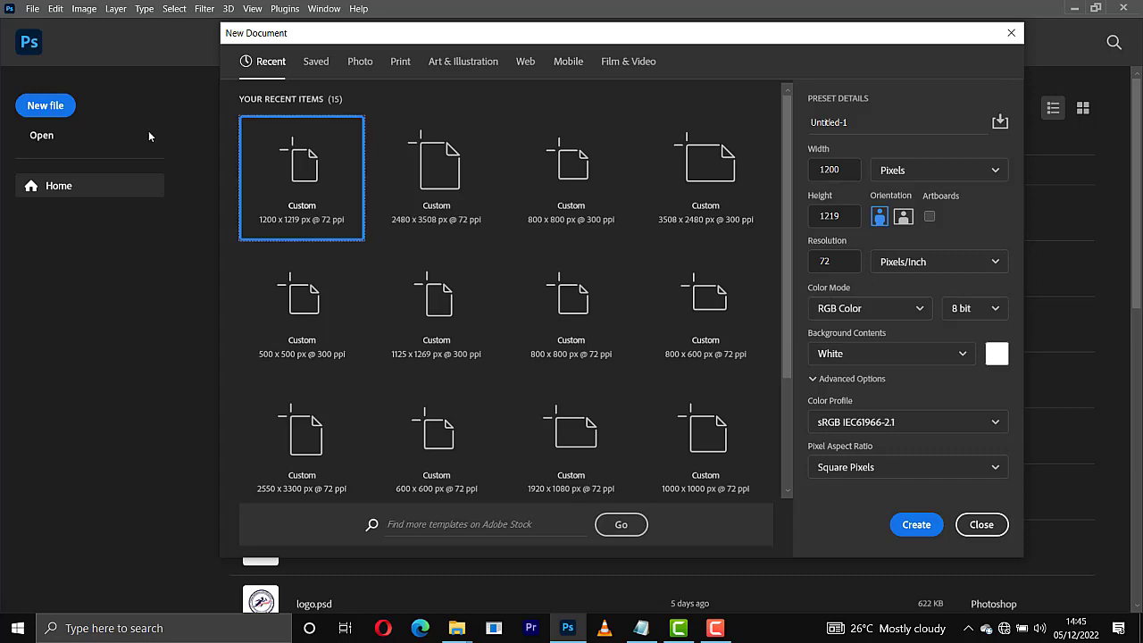
# - Create a portrait Letter print document measured in pixels, 2550 by 3300 at 300 pixels per inch
pyautogui.click(394, 65)
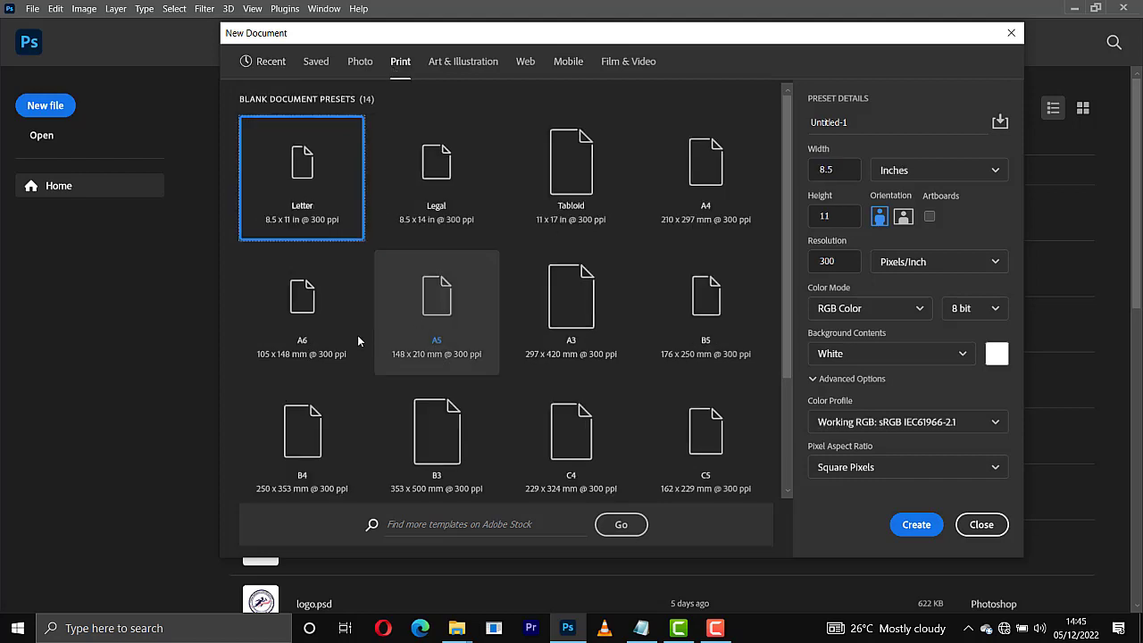
pyautogui.click(944, 176)
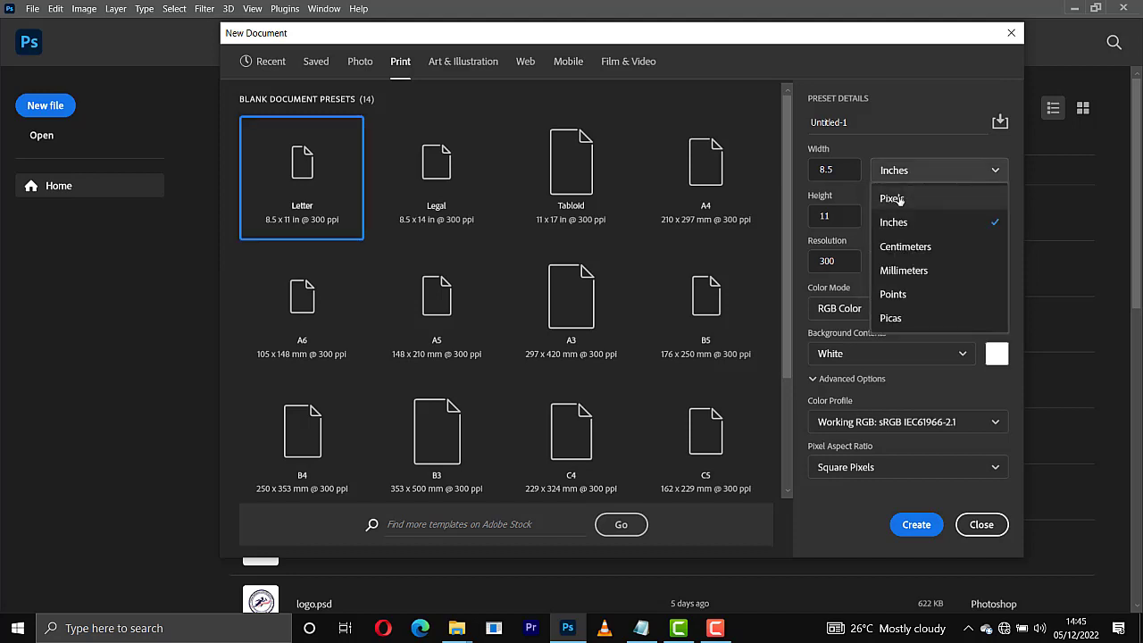
pyautogui.click(896, 196)
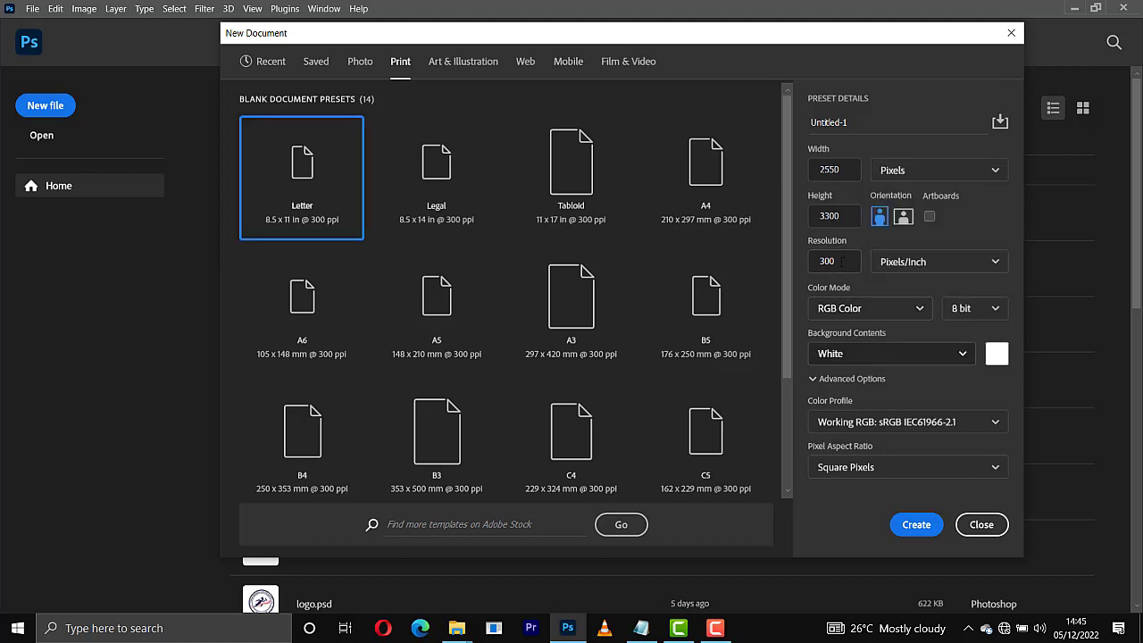
pyautogui.click(916, 525)
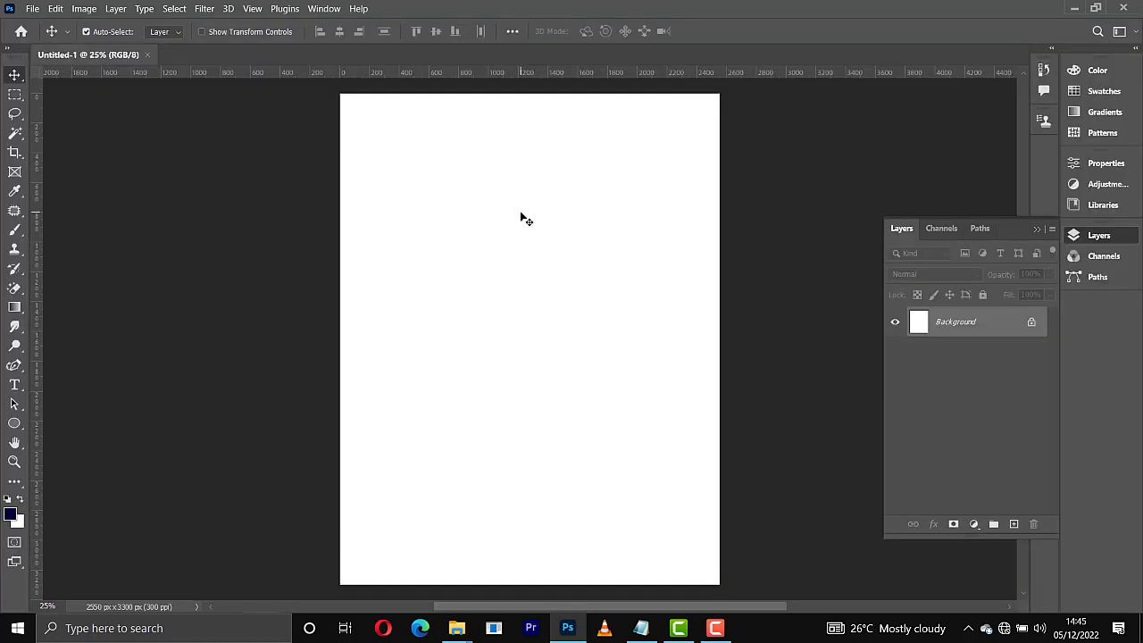
# - Add a light gray solid color fill layer above the white background
pyautogui.click(973, 524)
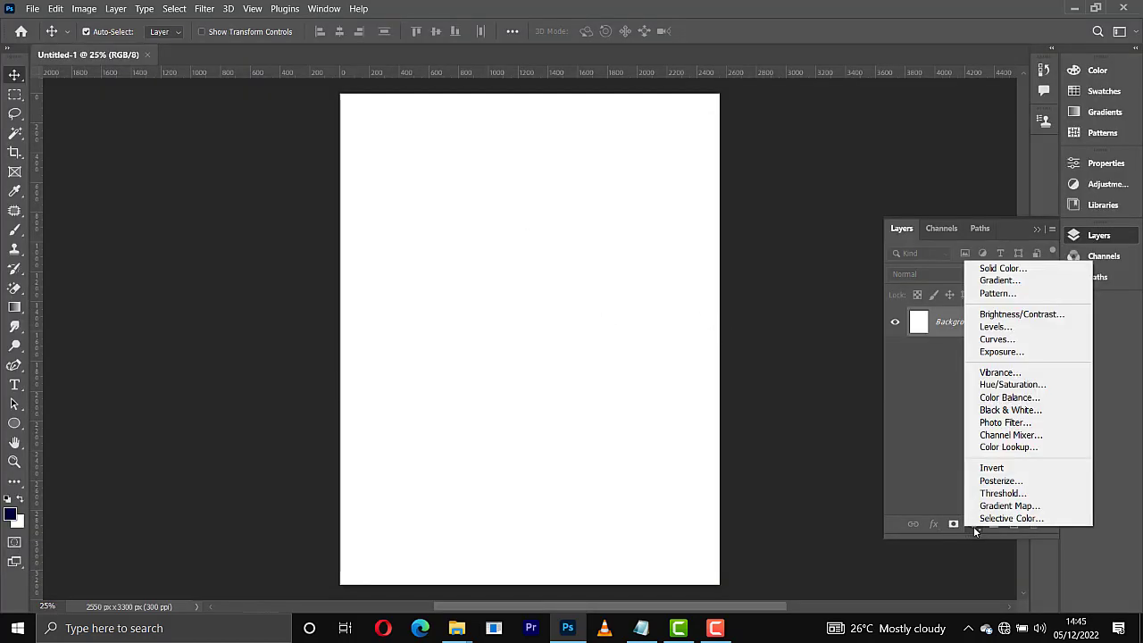
pyautogui.click(983, 270)
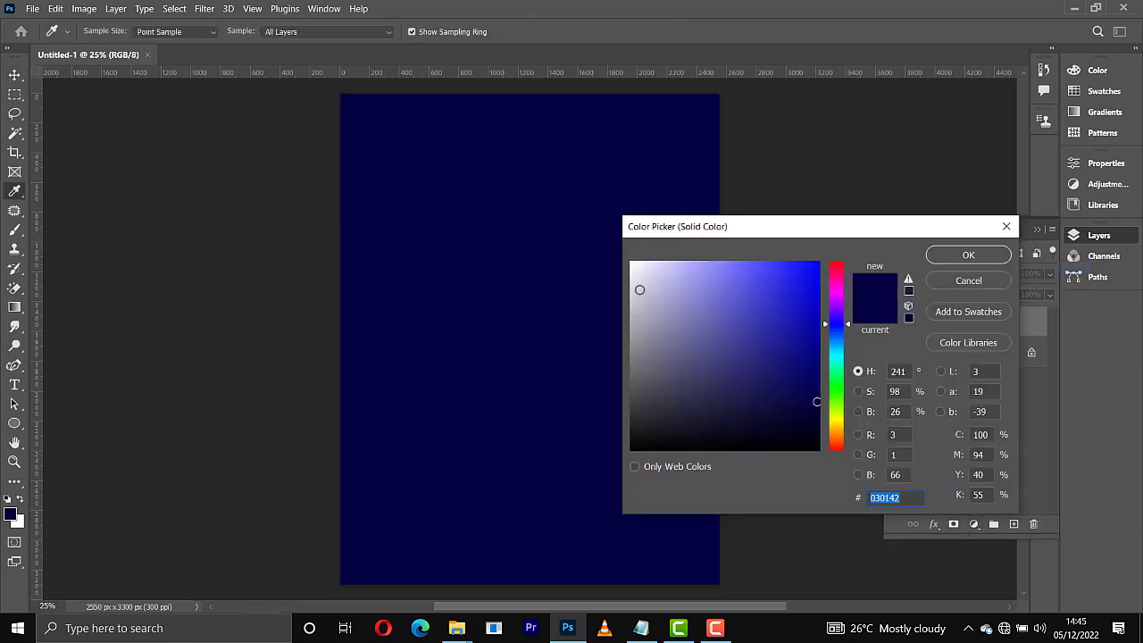
pyautogui.click(633, 275)
pyautogui.press('Return')
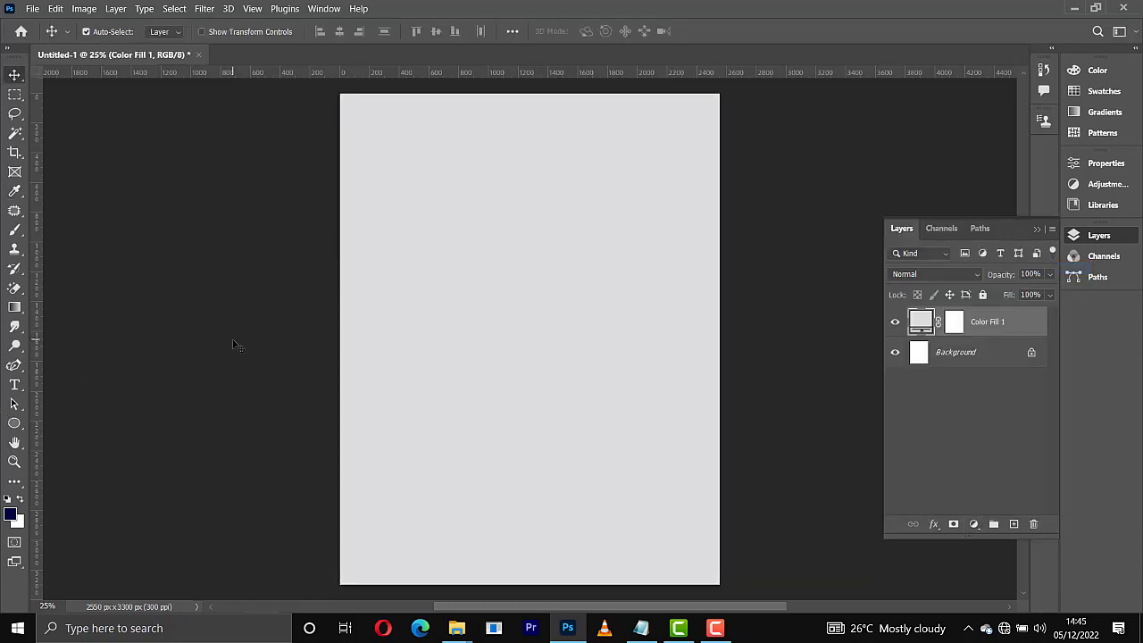
# - Draw a six-sided polygon about 1338 by 1207 px in the upper half of the page and fill it black
pyautogui.click(13, 423)
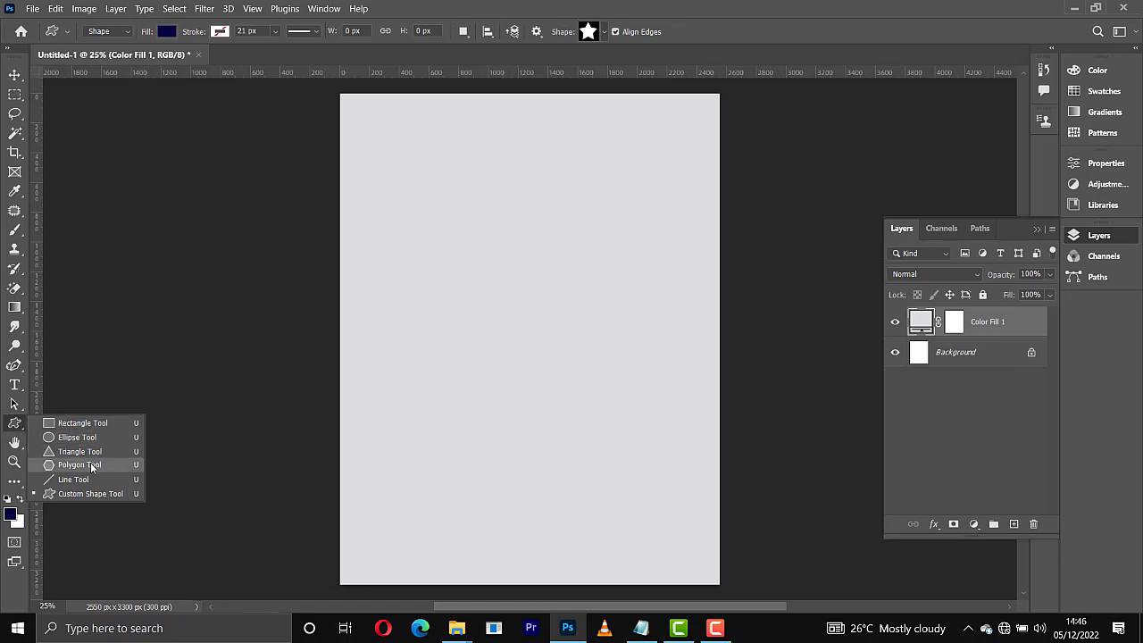
pyautogui.click(92, 466)
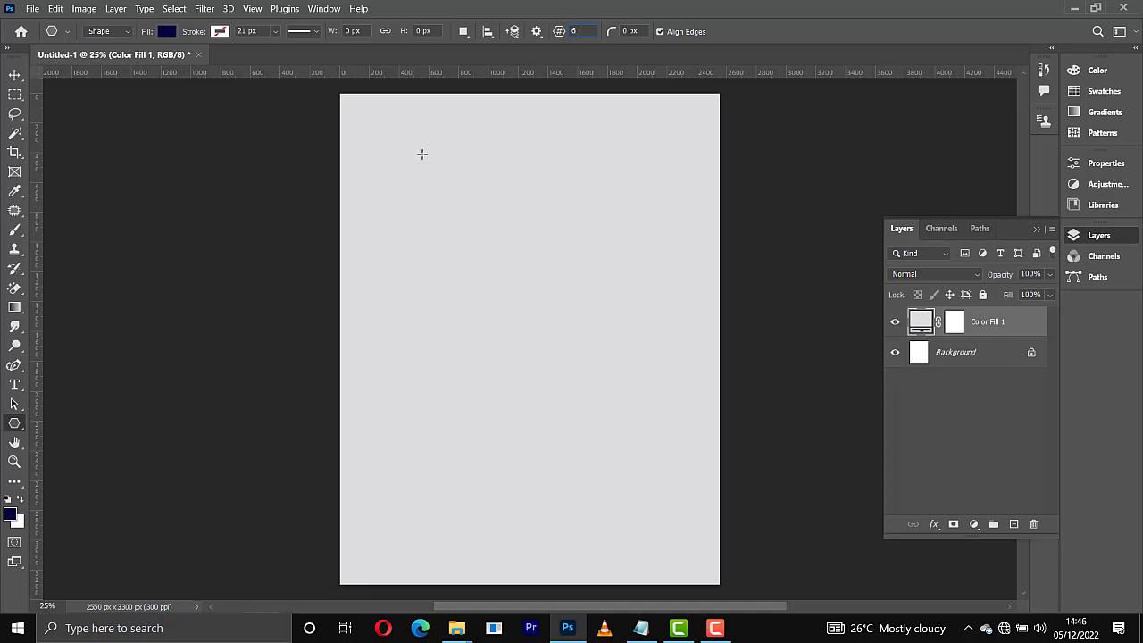
pyautogui.moveTo(422, 154); pyautogui.dragTo(621, 333)
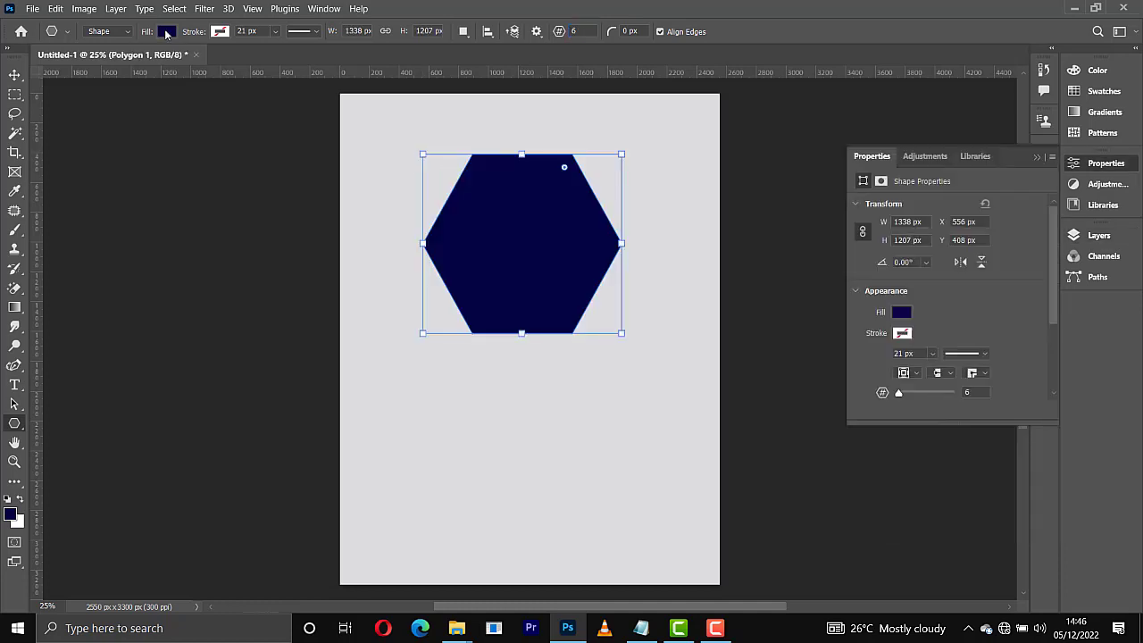
pyautogui.click(167, 32)
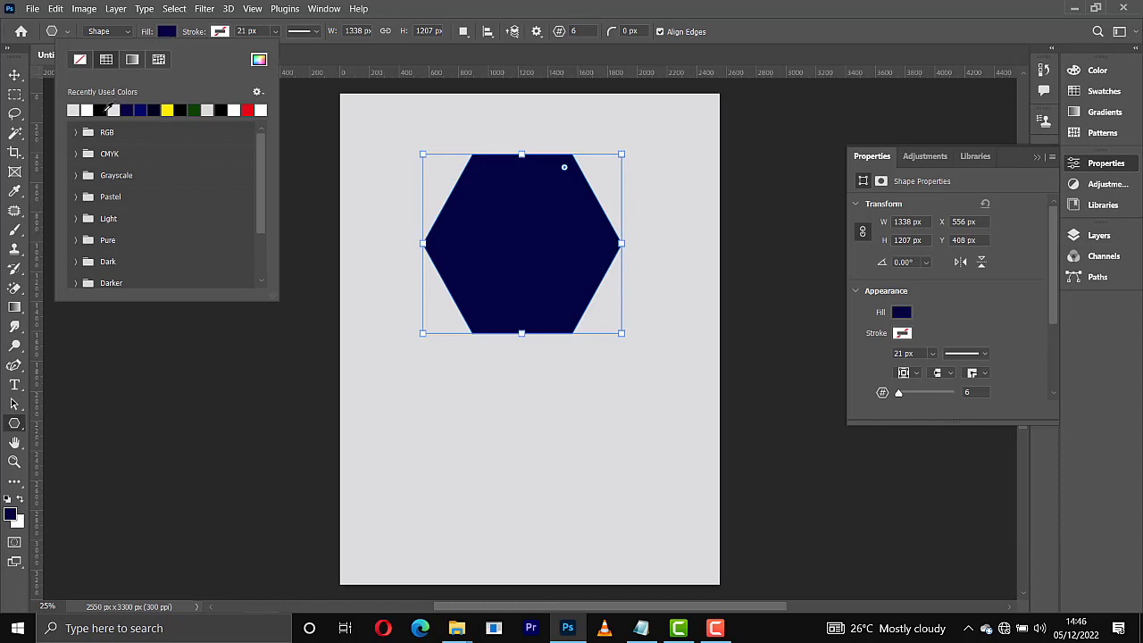
pyautogui.click(107, 108)
pyautogui.press('v')
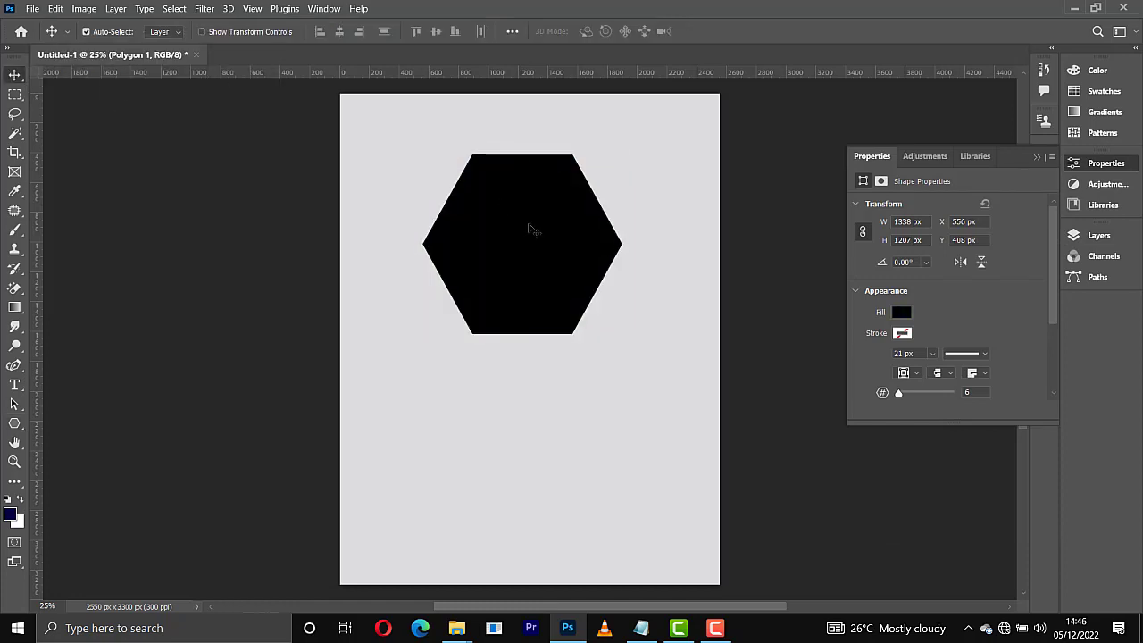
# - Rotate the hexagon 90° counter-clockwise and stretch it to about 1534 by 1217 px, placed in the page's upper right
pyautogui.hotkey('ctrl', 't')
pyautogui.rightClick(531, 230)
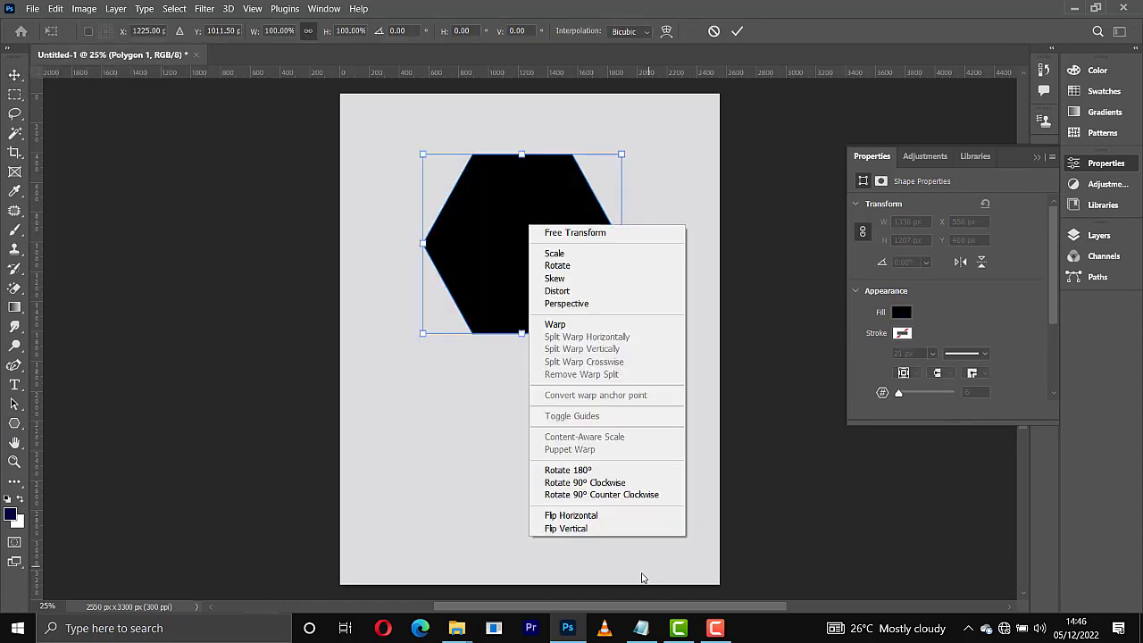
pyautogui.click(601, 495)
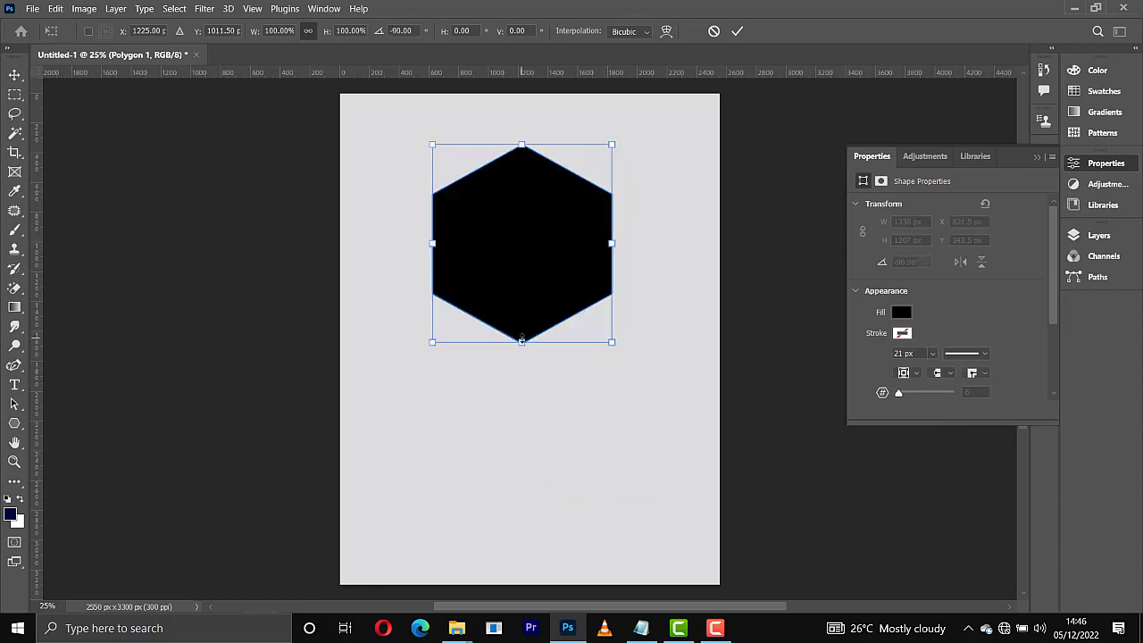
pyautogui.moveTo(522, 339); pyautogui.dragTo(532, 367)
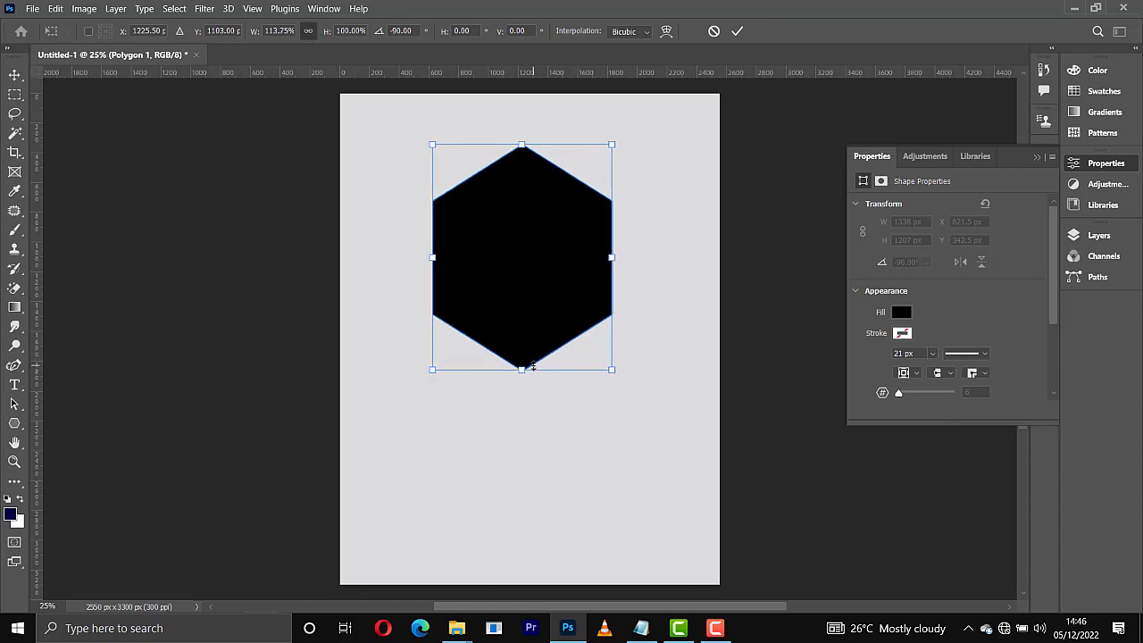
pyautogui.moveTo(616, 371); pyautogui.dragTo(631, 372)
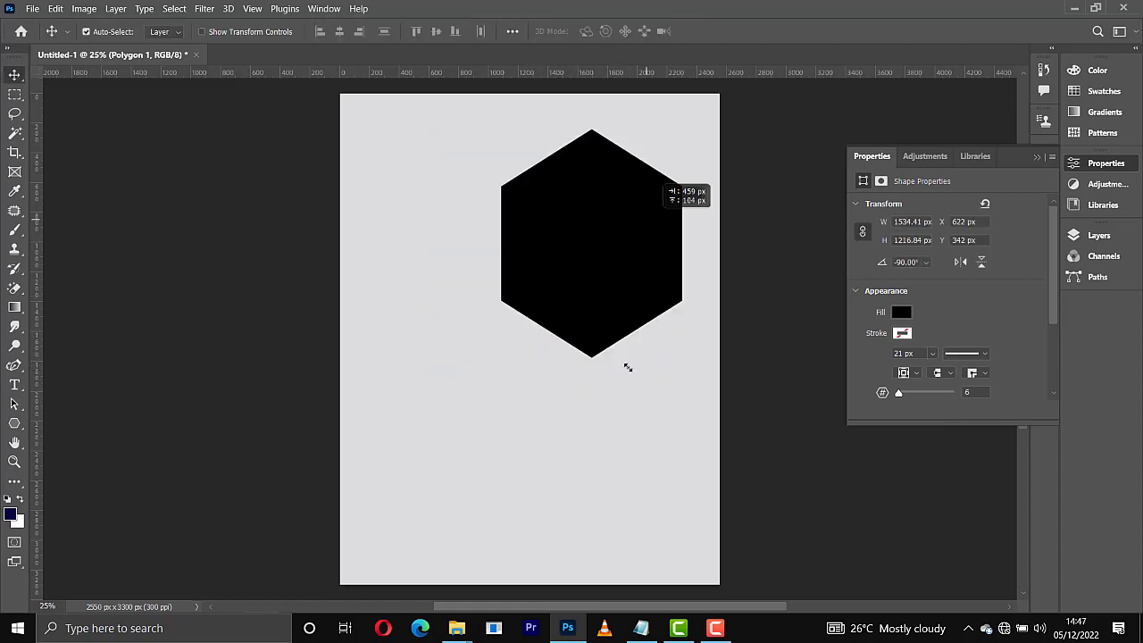
pyautogui.moveTo(649, 222); pyautogui.dragTo(648, 204)
pyautogui.press('F7')
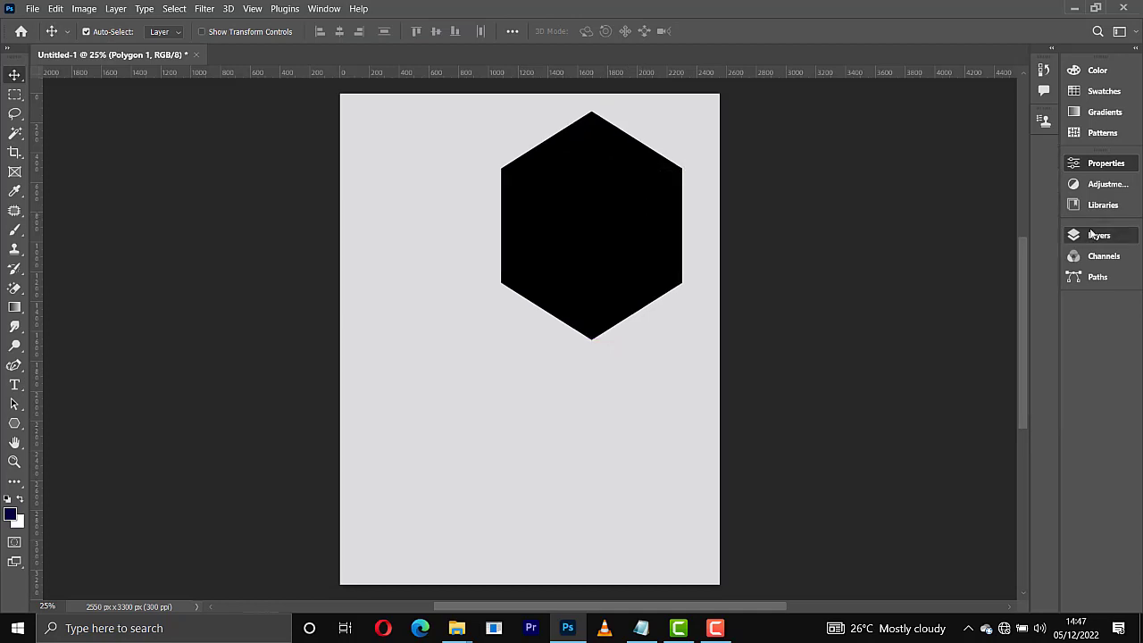
pyautogui.press('ctrl')
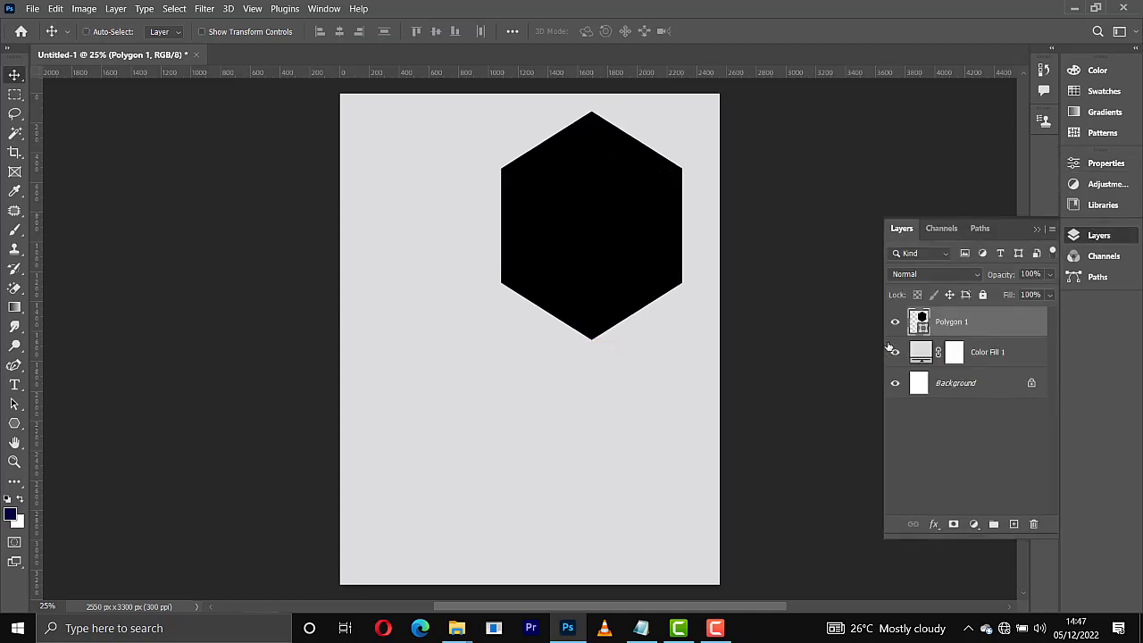
pyautogui.hotkey('ctrl', 'j')
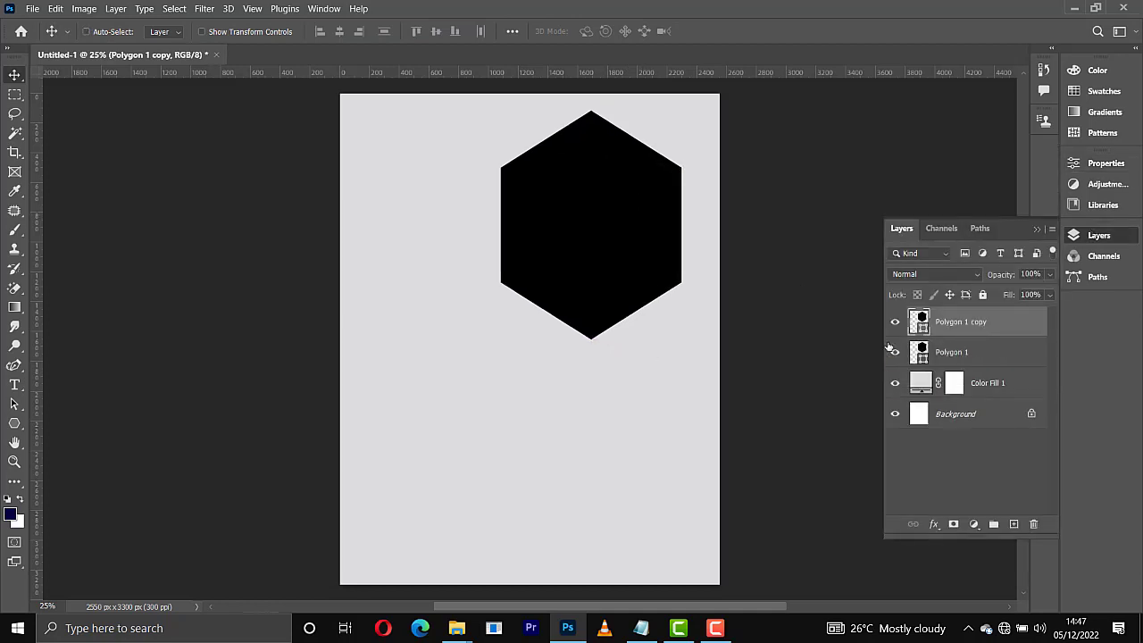
pyautogui.hotkey('ctrl', 'z')
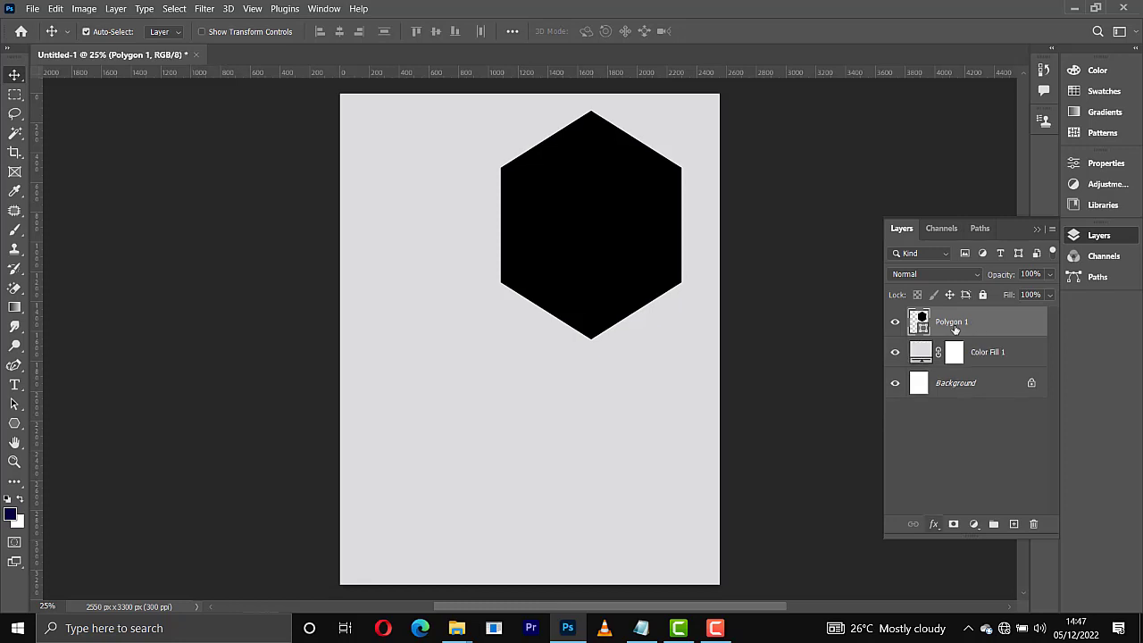
# - Apply a drop shadow to the hexagon with 60% opacity, a 0° angle and a 2 px distance
pyautogui.click(935, 526)
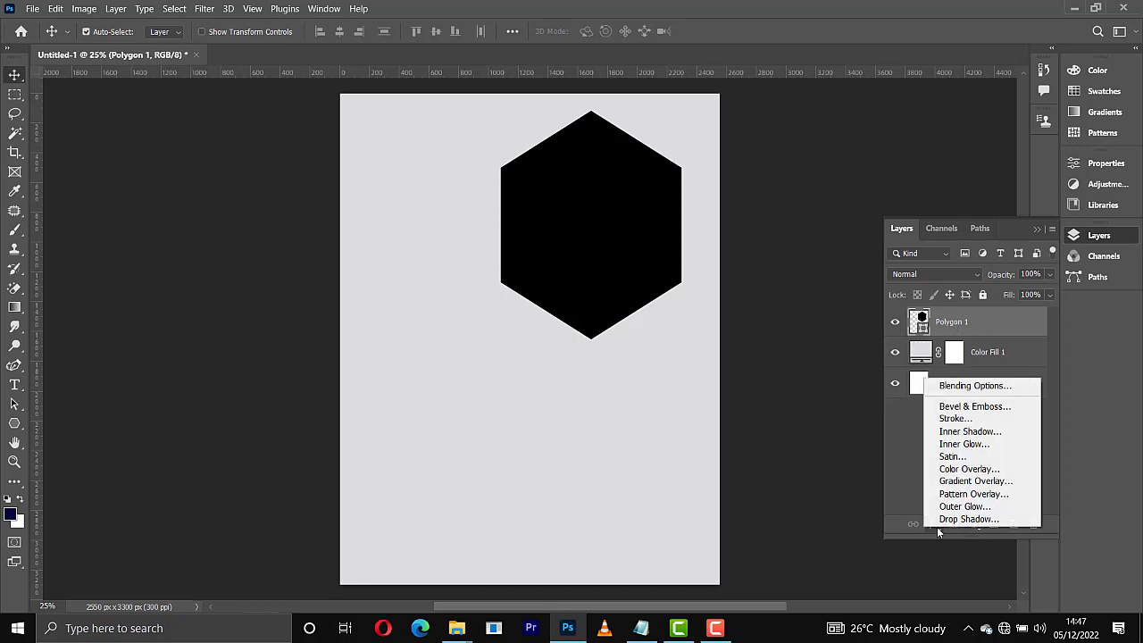
pyautogui.click(955, 386)
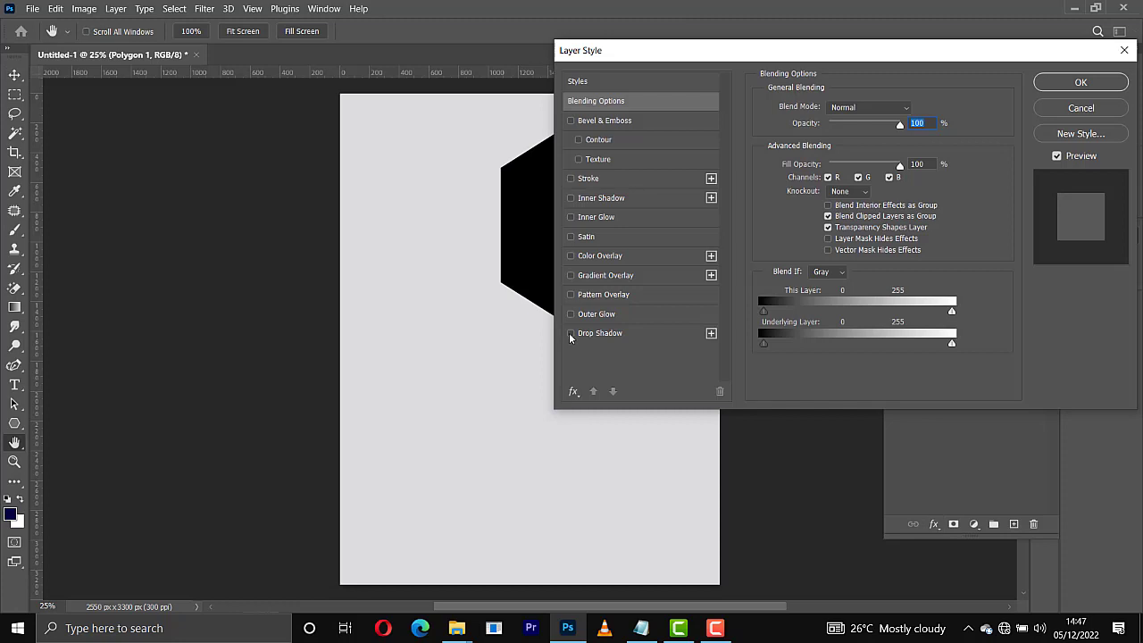
pyautogui.click(571, 334)
pyautogui.moveTo(649, 62); pyautogui.dragTo(857, 62)
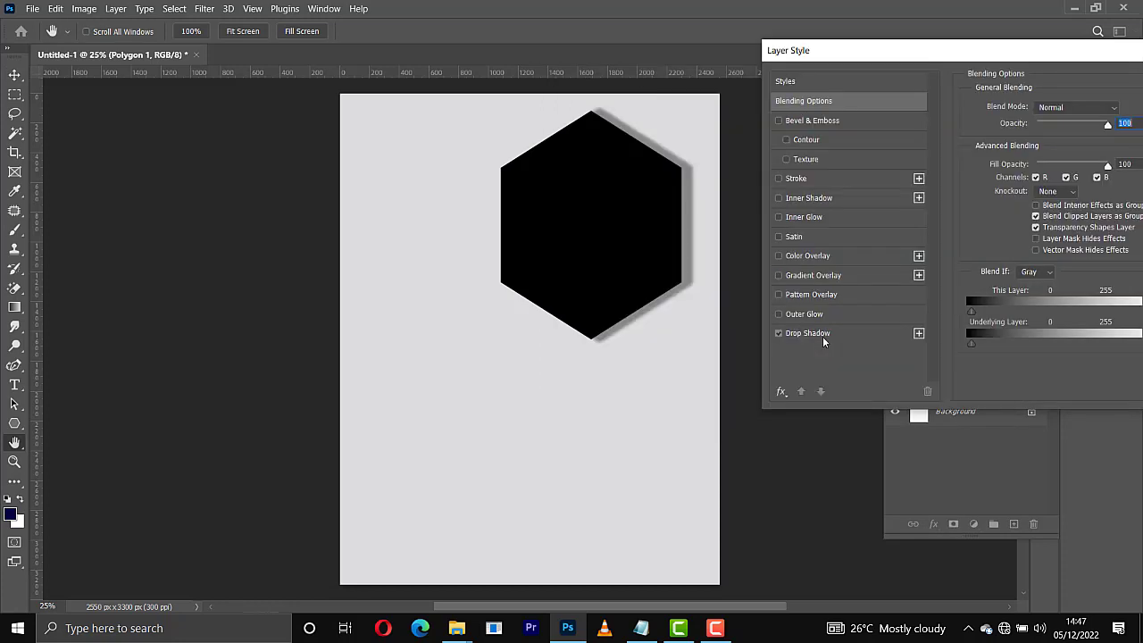
pyautogui.click(808, 333)
pyautogui.moveTo(663, 344); pyautogui.dragTo(653, 342)
pyautogui.moveTo(1055, 126); pyautogui.dragTo(1069, 121)
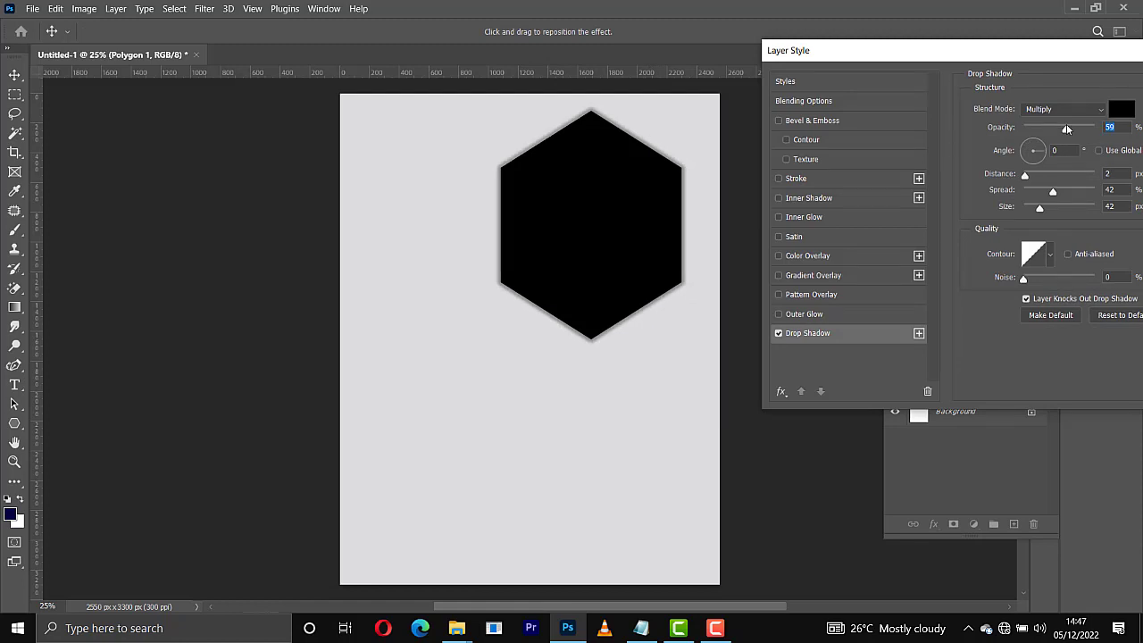
pyautogui.write('60')
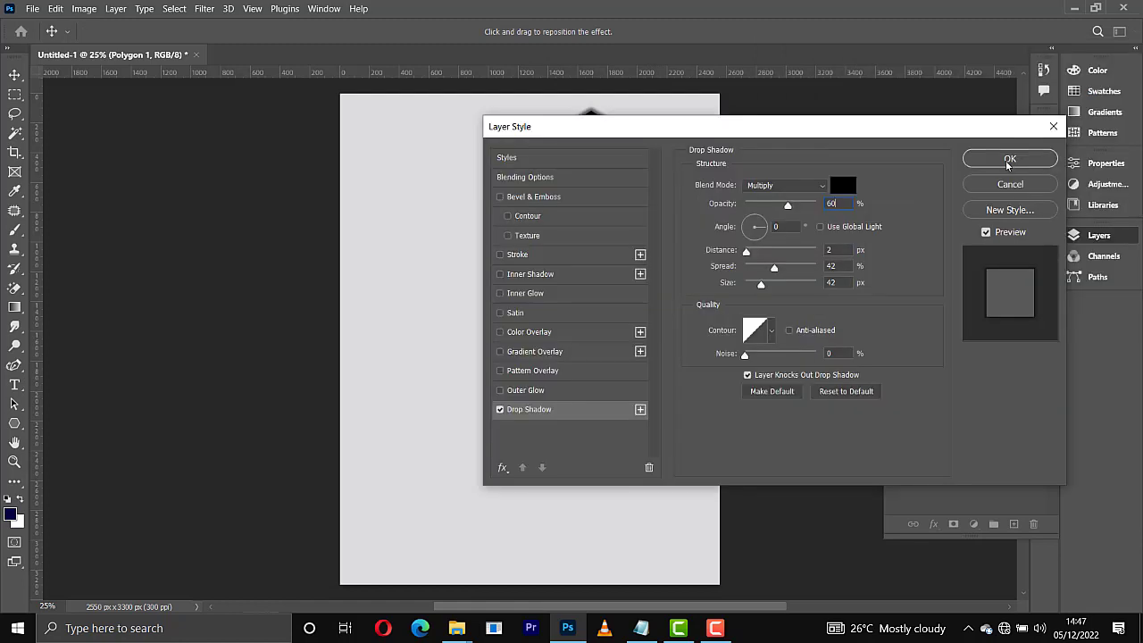
pyautogui.click(1007, 166)
pyautogui.click(1009, 161)
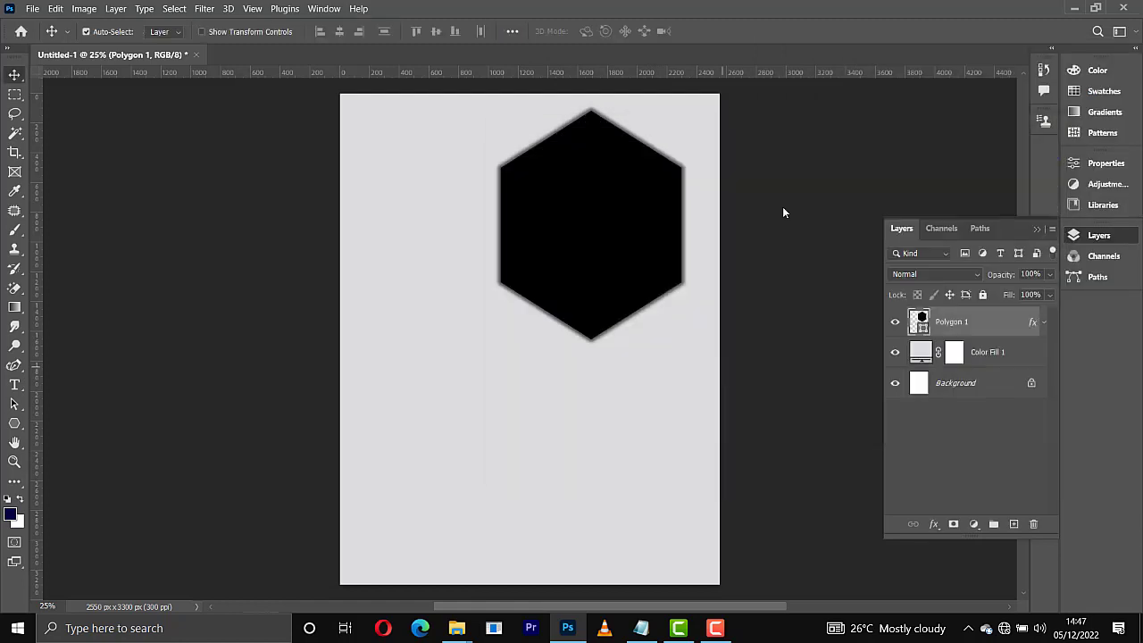
# - Duplicate the hexagon, scale the copy to about 69% and place it below the original, overlapping its lower tip
pyautogui.hotkey('ctrl', 'j')
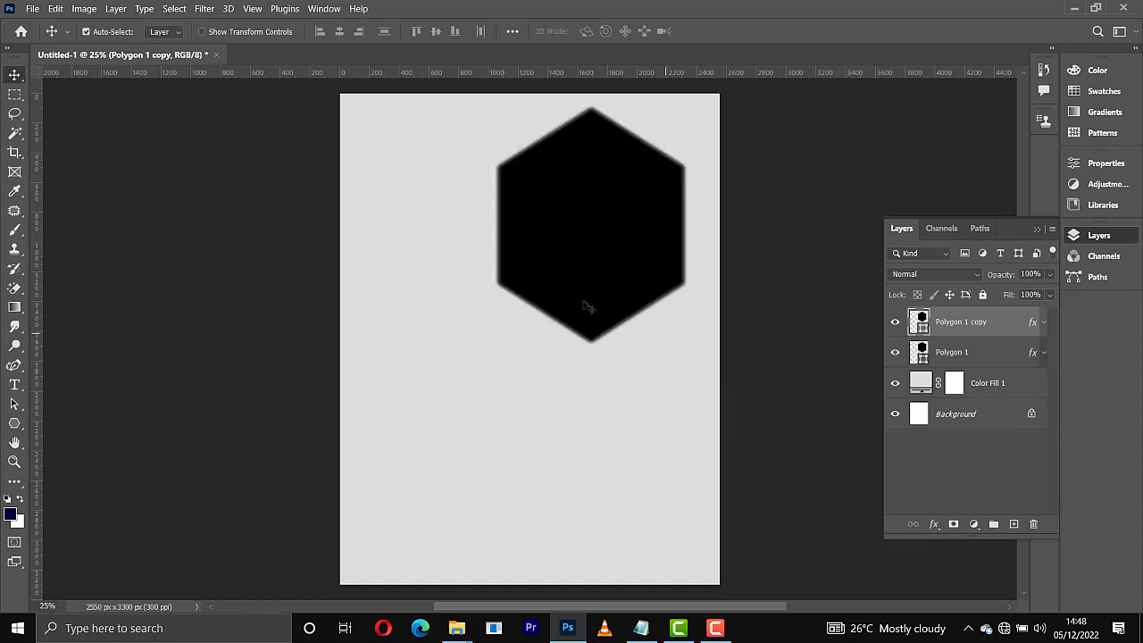
pyautogui.moveTo(567, 311); pyautogui.dragTo(572, 416)
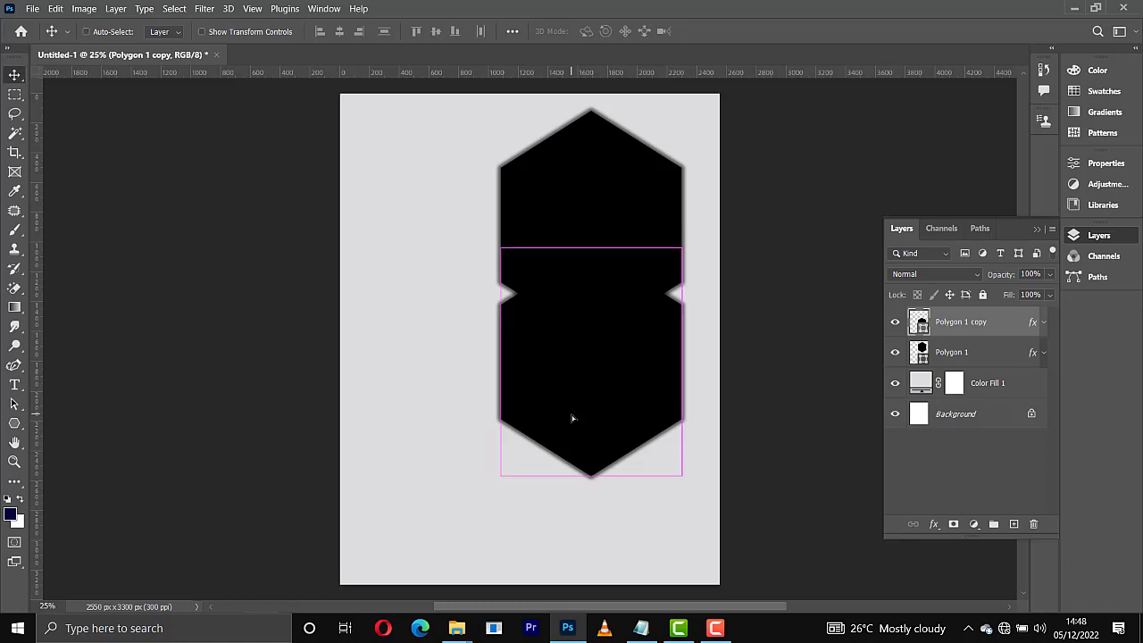
pyautogui.hotkey('ctrl', 't')
pyautogui.moveTo(619, 402); pyautogui.dragTo(617, 393)
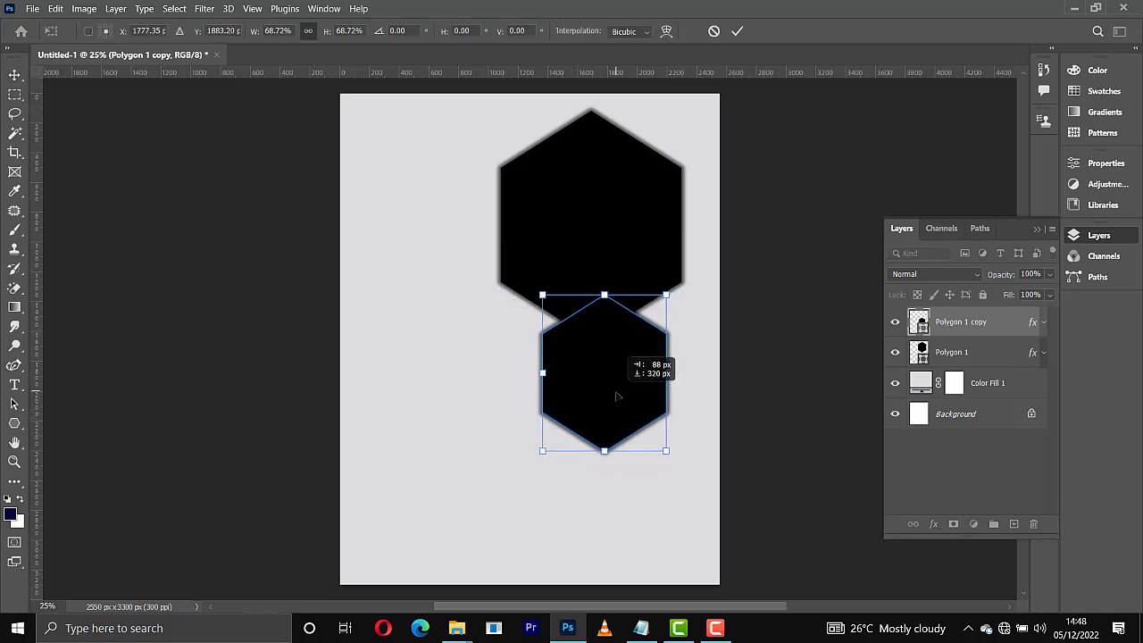
pyautogui.press('Return')
# - Duplicate the small hexagon, enlarge the copy to about 138% and place it at the left of the other two
pyautogui.hotkey('ctrl', 'j')
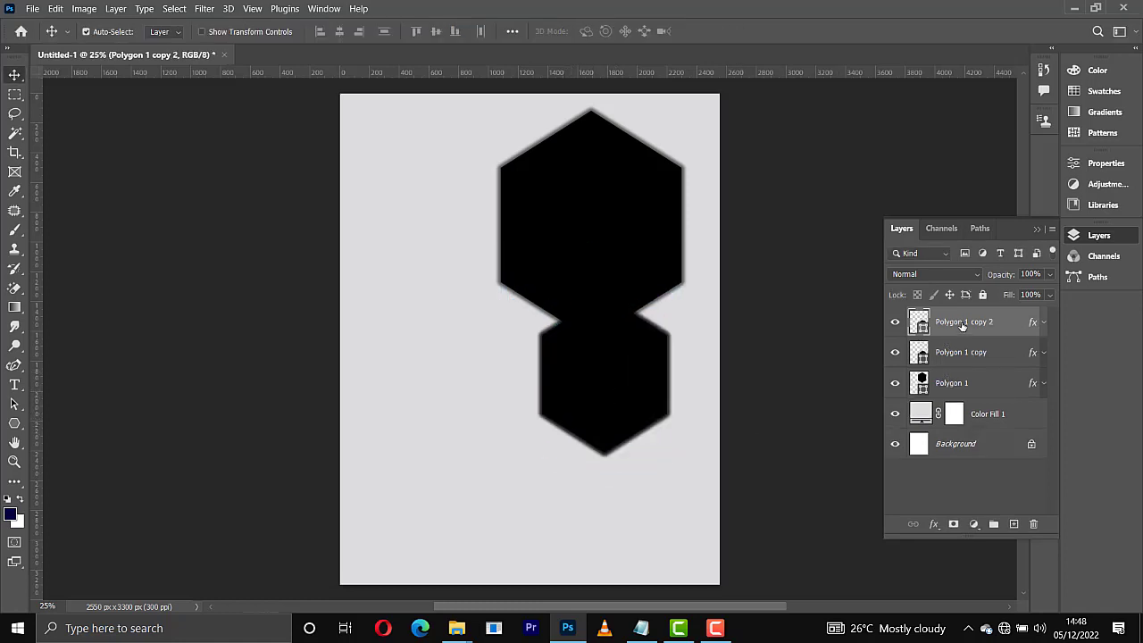
pyautogui.moveTo(602, 396); pyautogui.dragTo(418, 331)
pyautogui.hotkey('ctrl', 't')
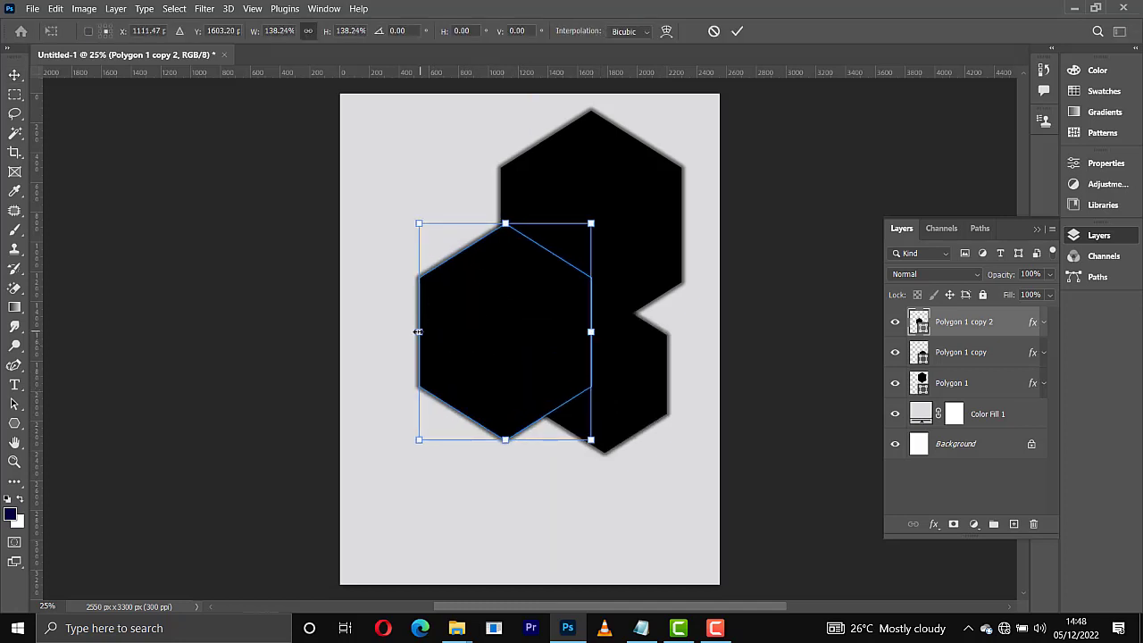
pyautogui.press('Return')
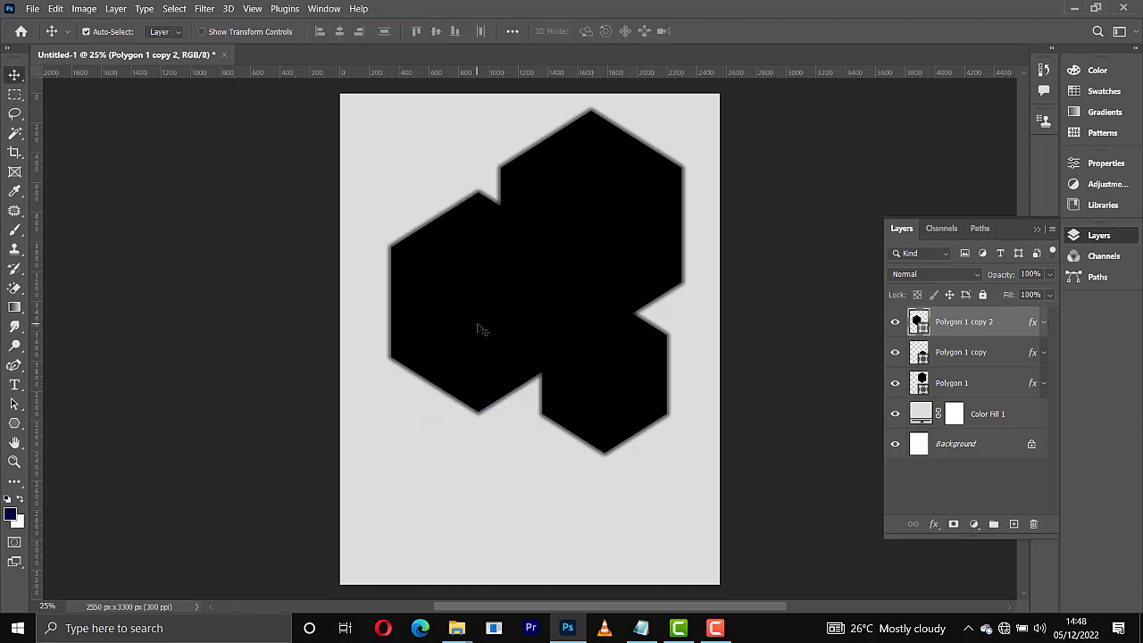
# - Give the left hexagon a white stroke and nudge it slightly down and to the left
pyautogui.press('u')
pyautogui.click(235, 31)
pyautogui.click(158, 110)
pyautogui.press('v')
pyautogui.moveTo(520, 311); pyautogui.dragTo(515, 316)
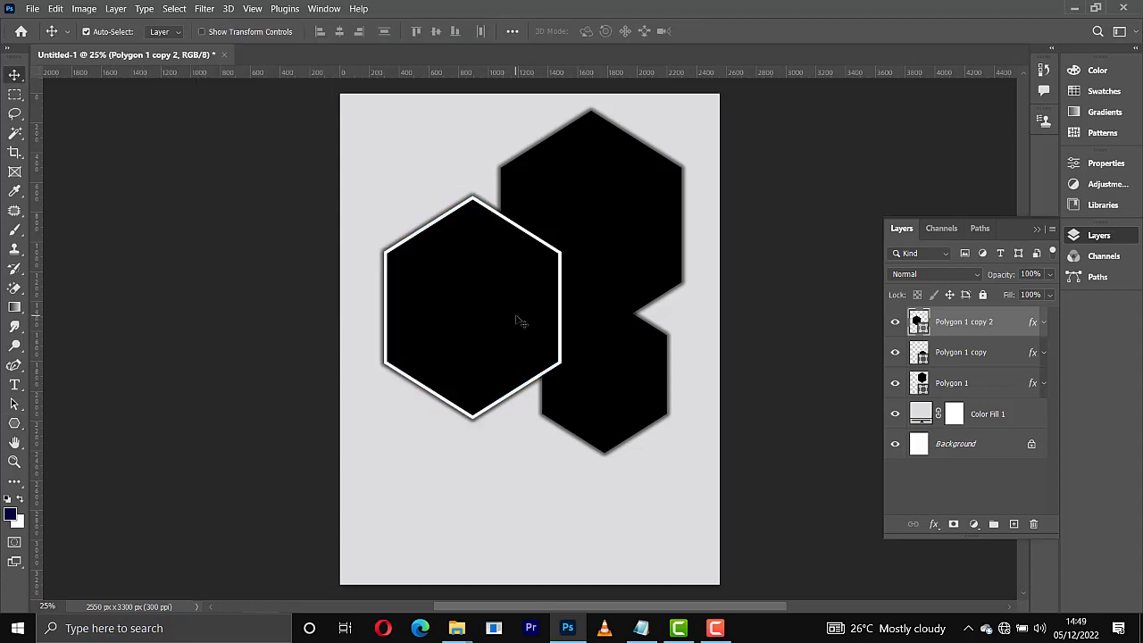
# - Duplicate the white-outlined left hexagon directly above itself, overlapping its upper part, and clear the copy's layer style
pyautogui.moveTo(521, 322); pyautogui.dragTo(516, 193)
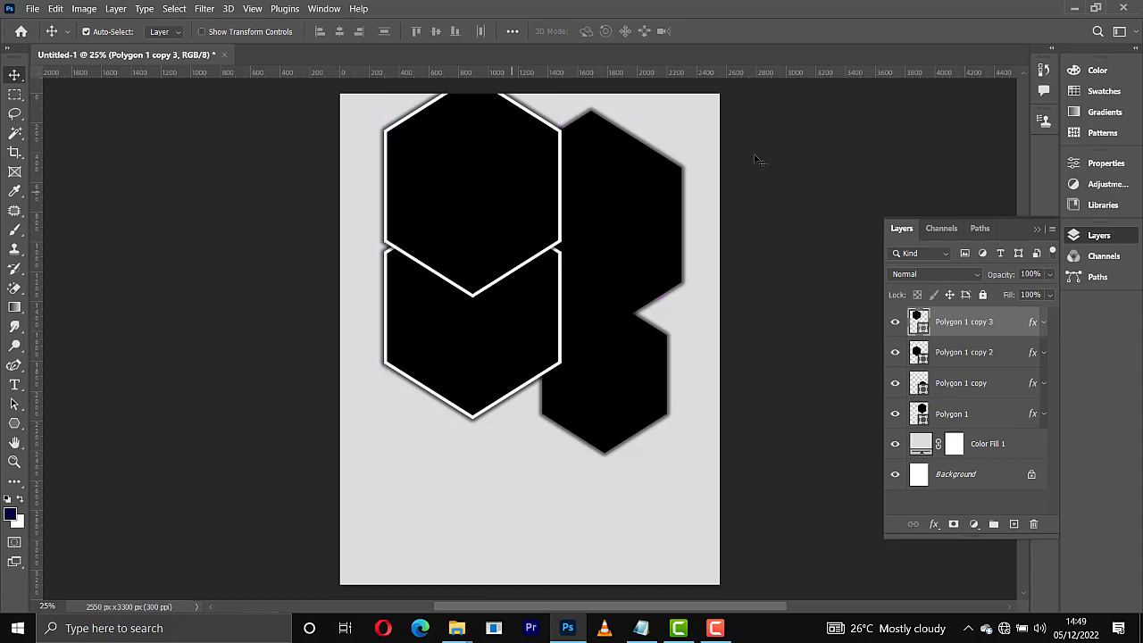
pyautogui.rightClick(981, 326)
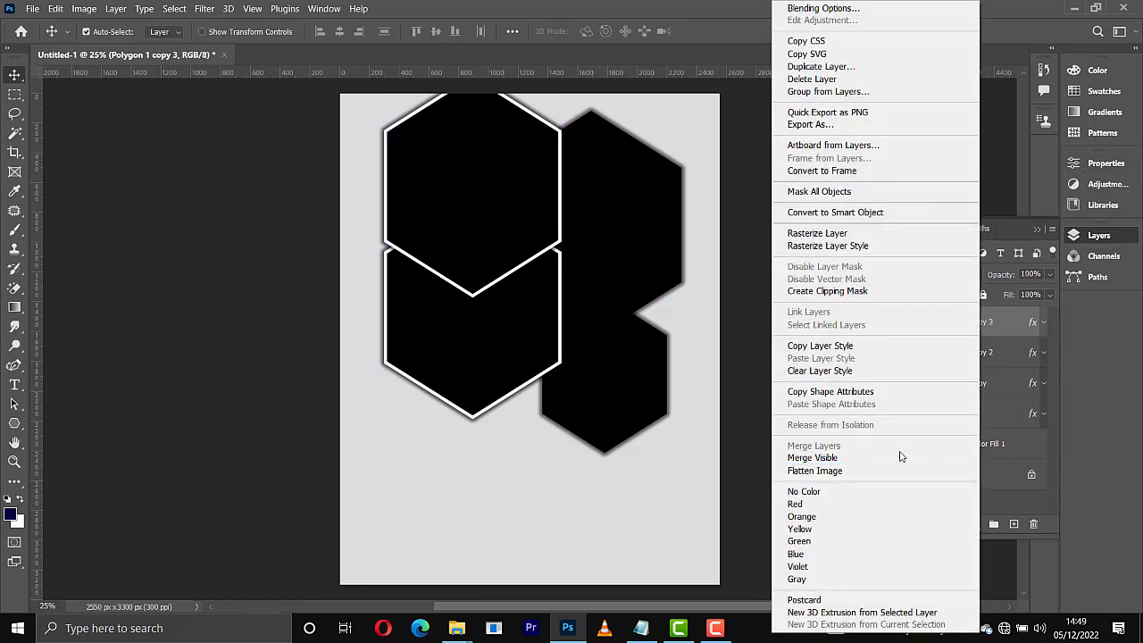
pyautogui.click(824, 372)
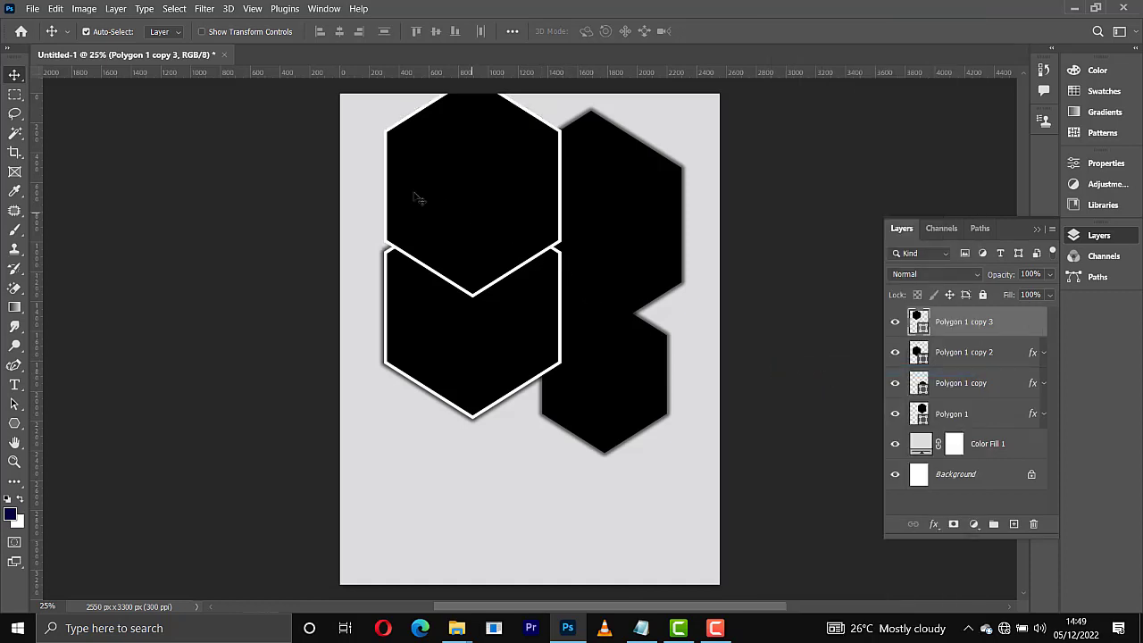
# - Remove the fill of the hexagon copy and move the remaining outline slightly up and to the left
pyautogui.press('u')
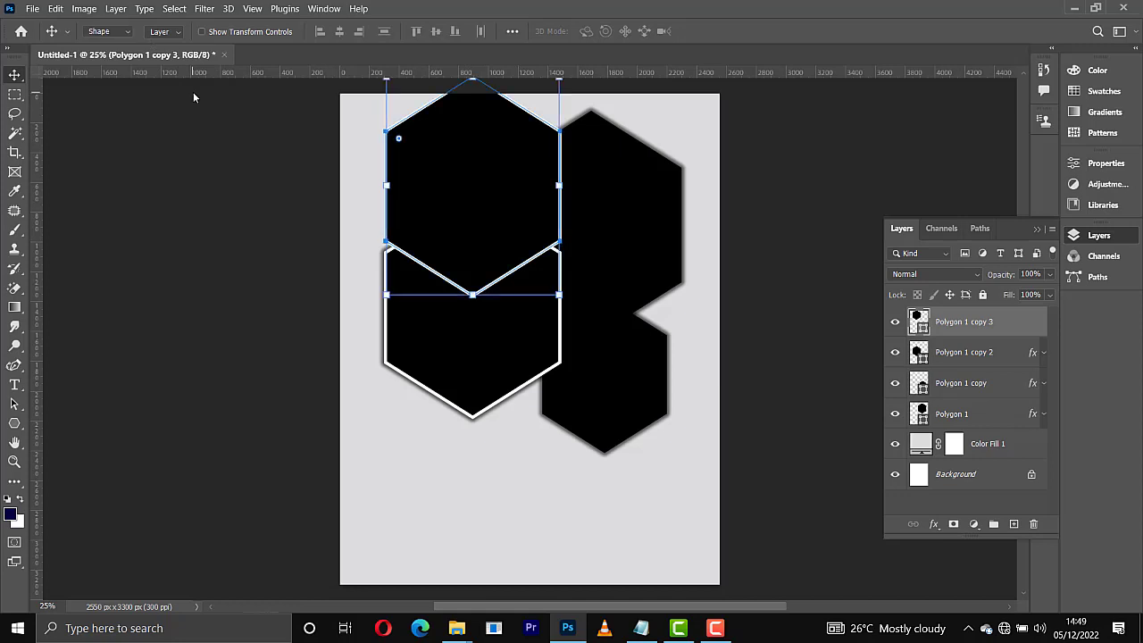
pyautogui.click(167, 32)
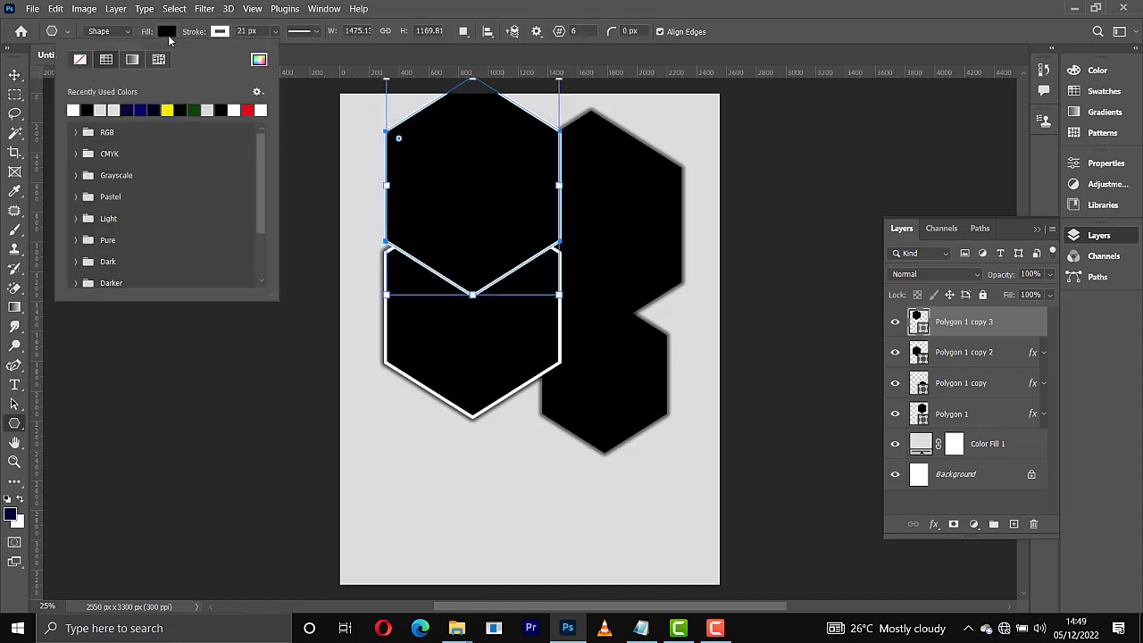
pyautogui.click(76, 67)
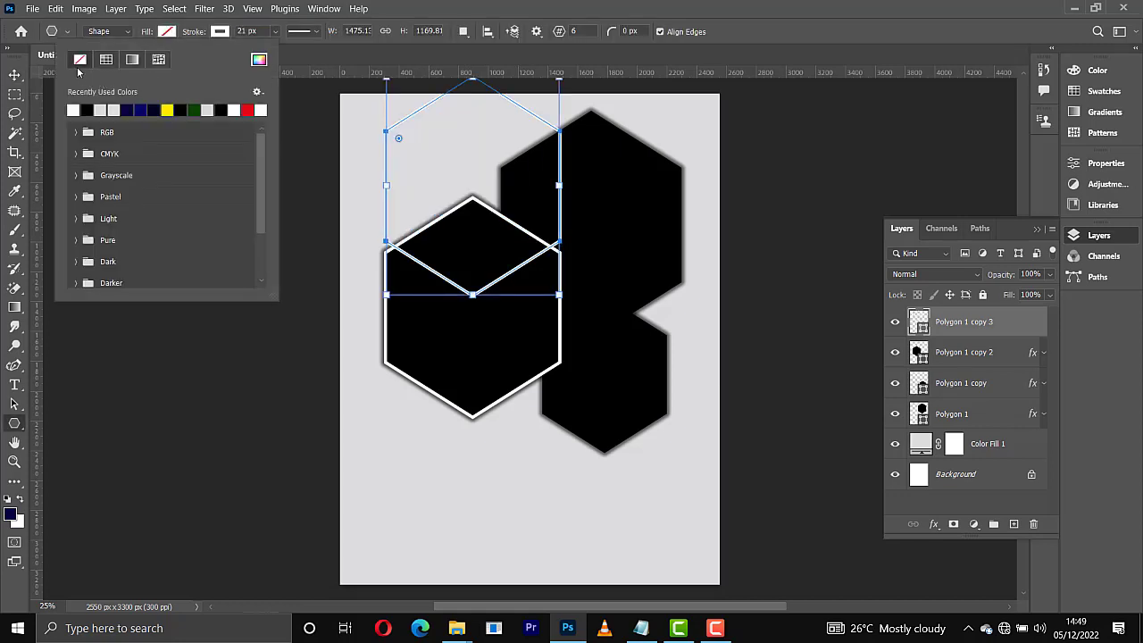
pyautogui.click(14, 75)
pyautogui.moveTo(555, 231); pyautogui.dragTo(553, 206)
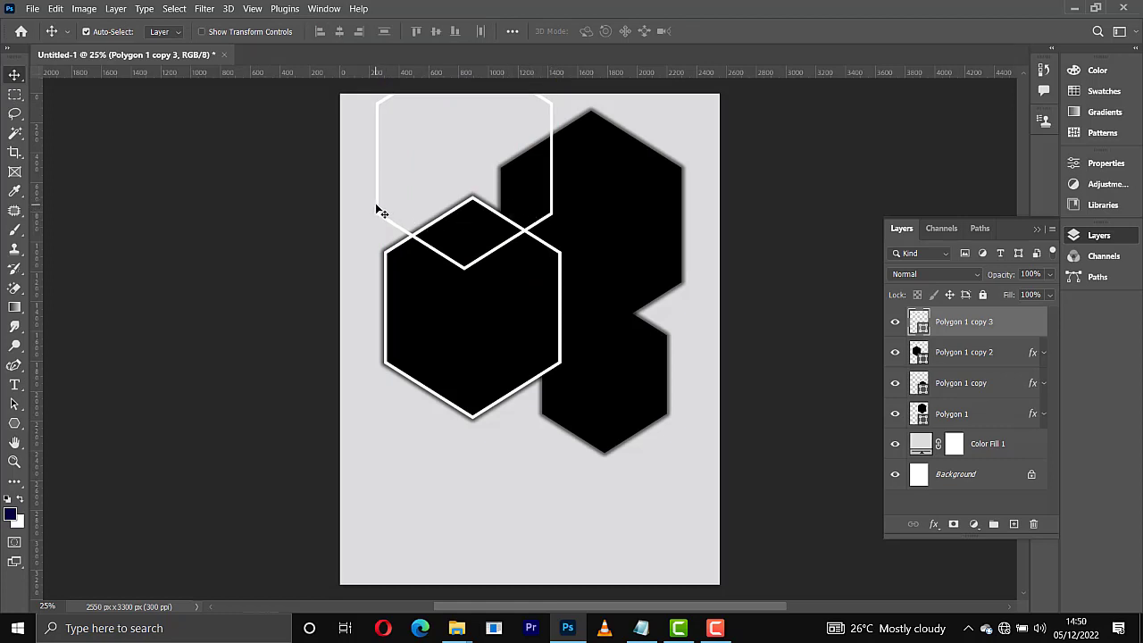
# - Change the stroke of the unfilled outline hexagon and of the black left hexagon to light gray
pyautogui.press('u')
pyautogui.click(166, 32)
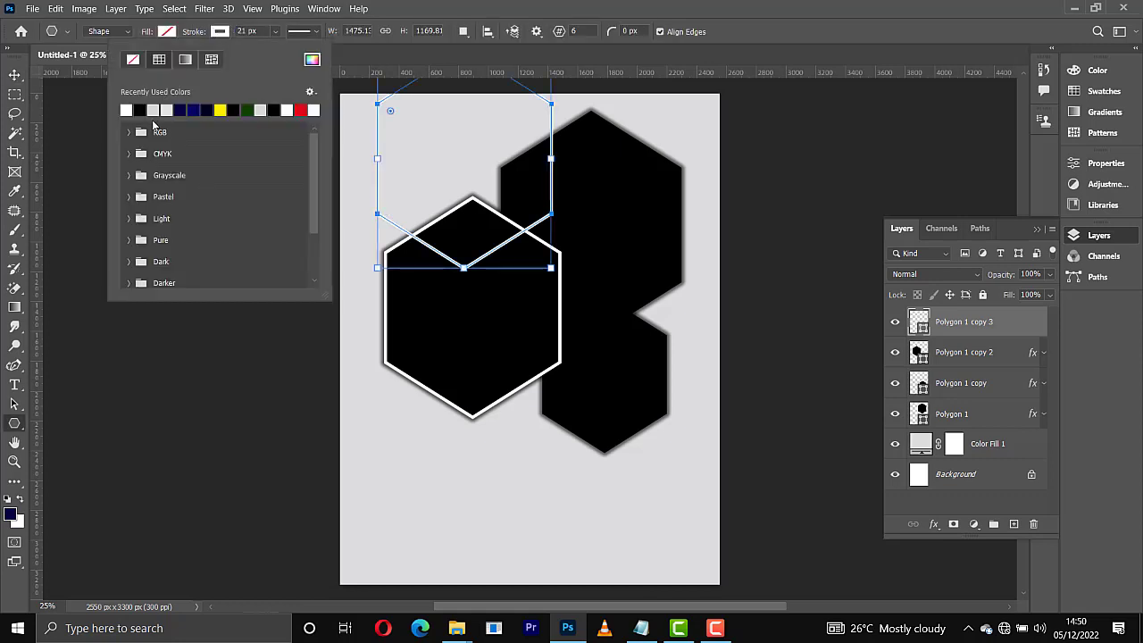
pyautogui.click(14, 74)
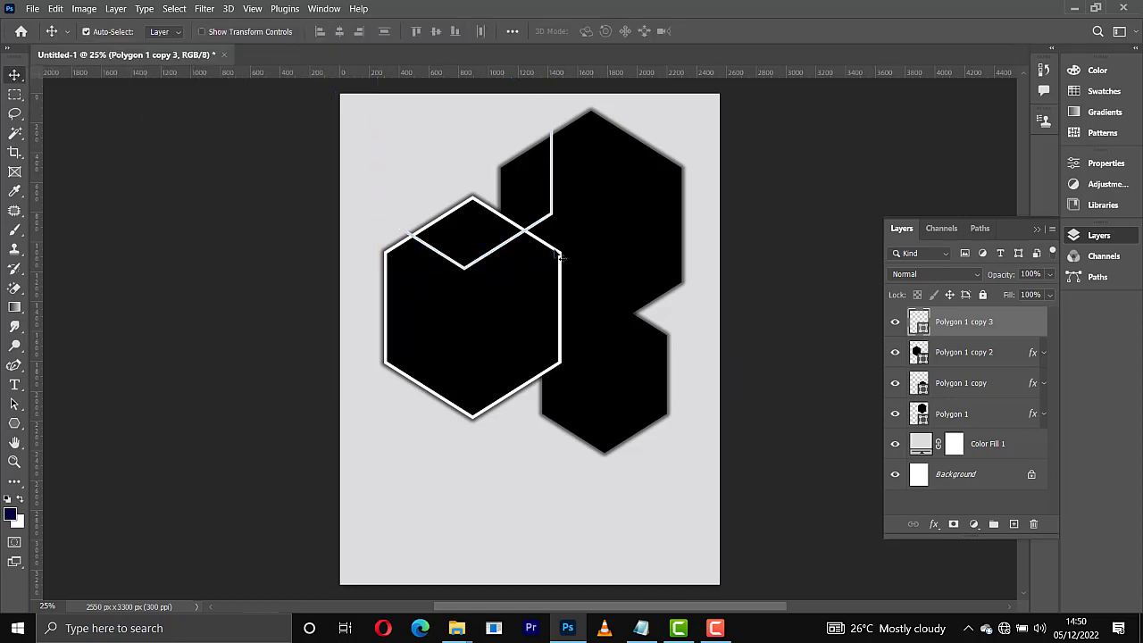
pyautogui.click(545, 287)
pyautogui.press('u')
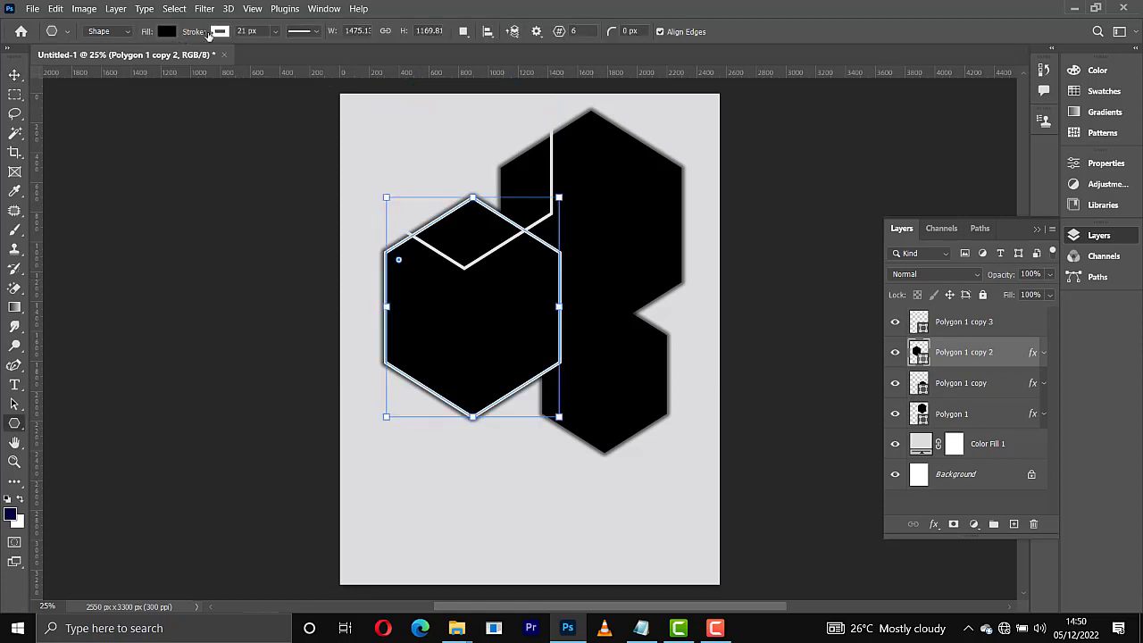
pyautogui.click(219, 32)
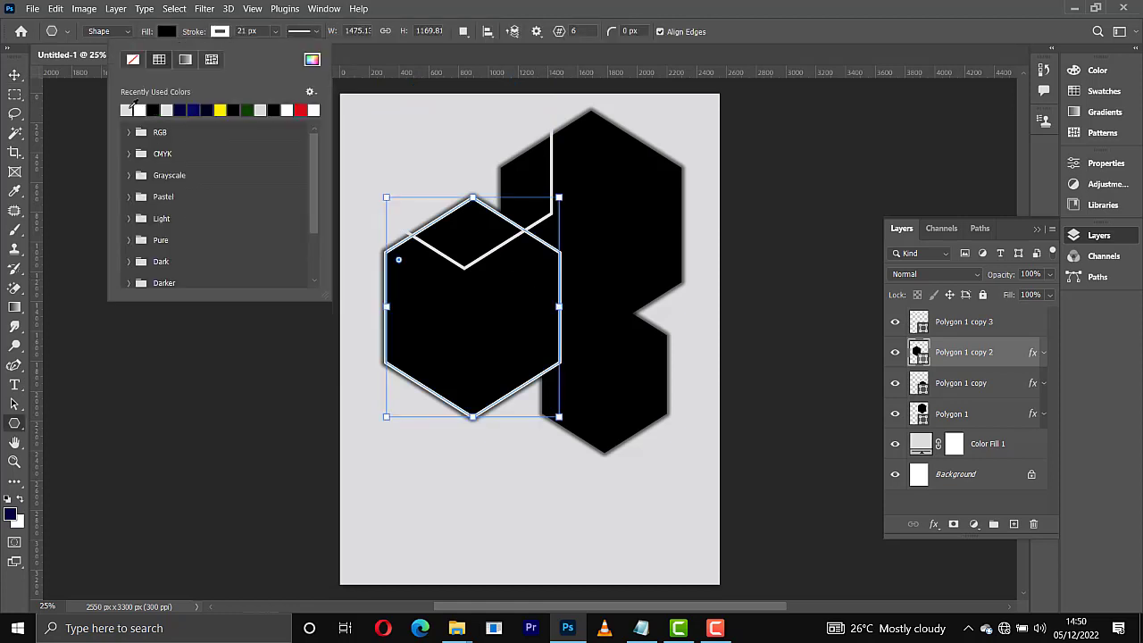
pyautogui.click(14, 75)
# - Enlarge the large upper-right hexagon slightly and shift the small lower hexagon a little to the right
pyautogui.click(654, 211)
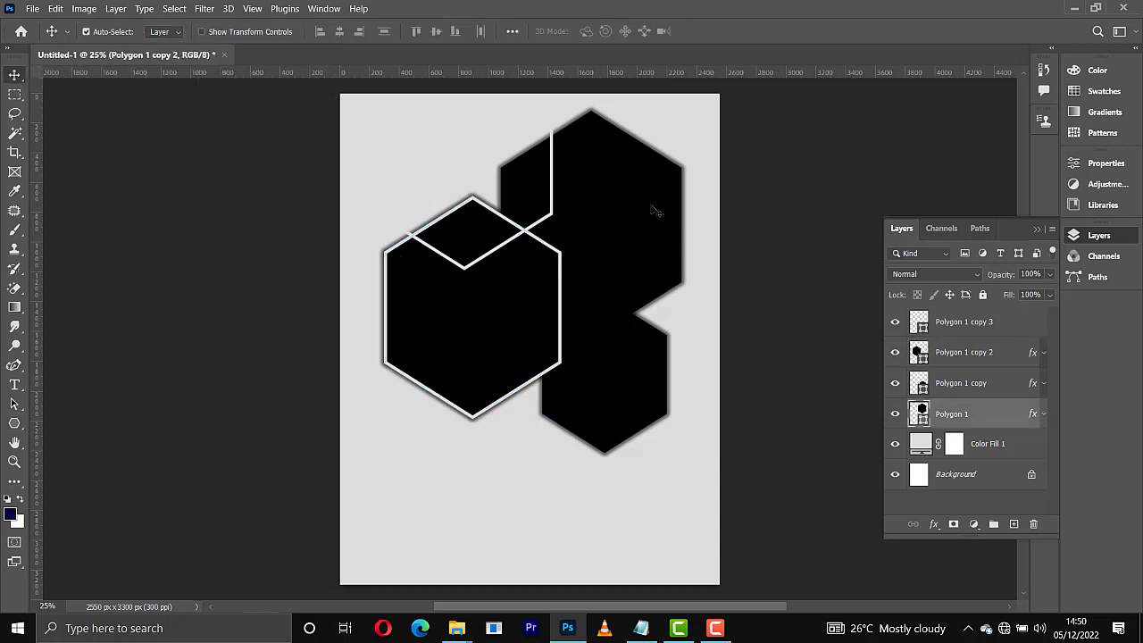
pyautogui.hotkey('ctrl', 't')
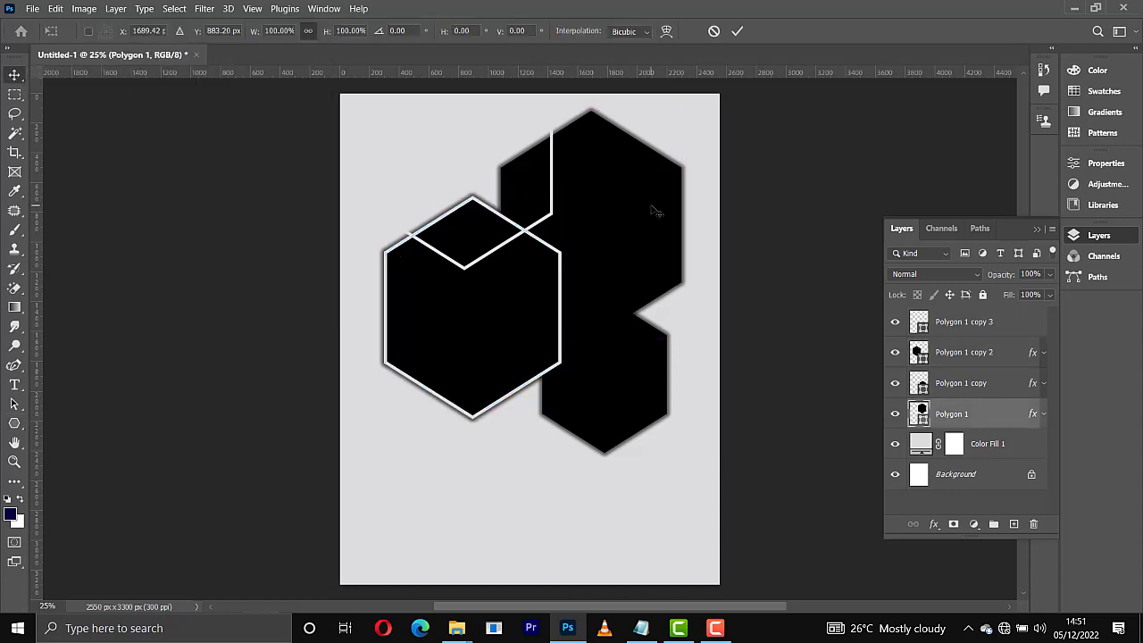
pyautogui.moveTo(695, 225); pyautogui.dragTo(699, 225)
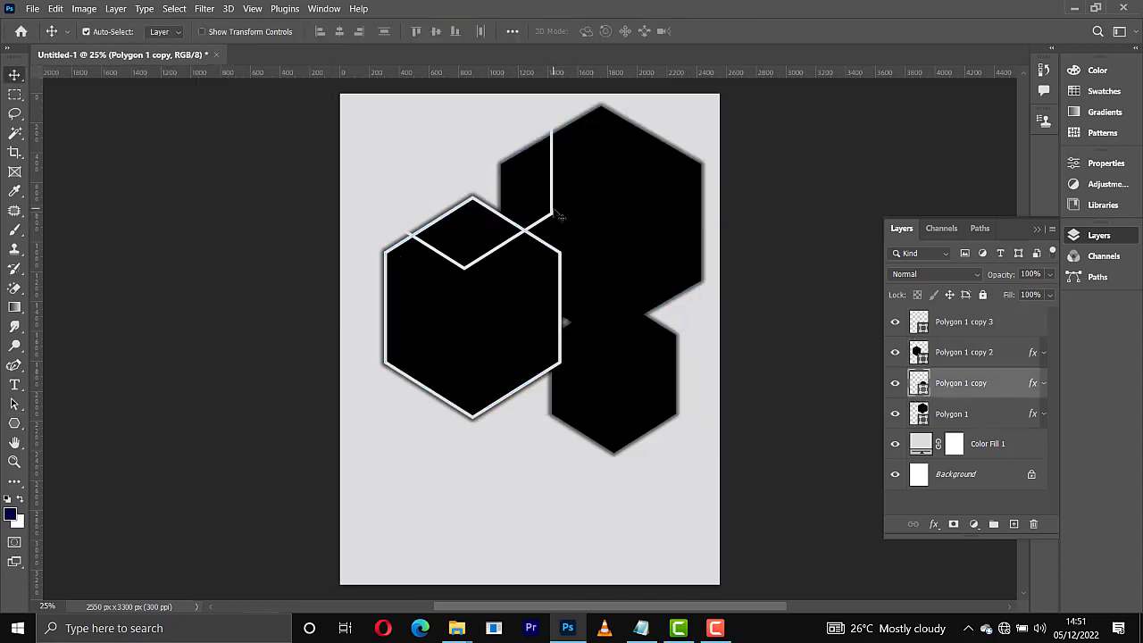
# - Duplicate the unfilled outline hexagon and place the copy around the small lower hexagon, overlapping the left one
pyautogui.click(551, 206)
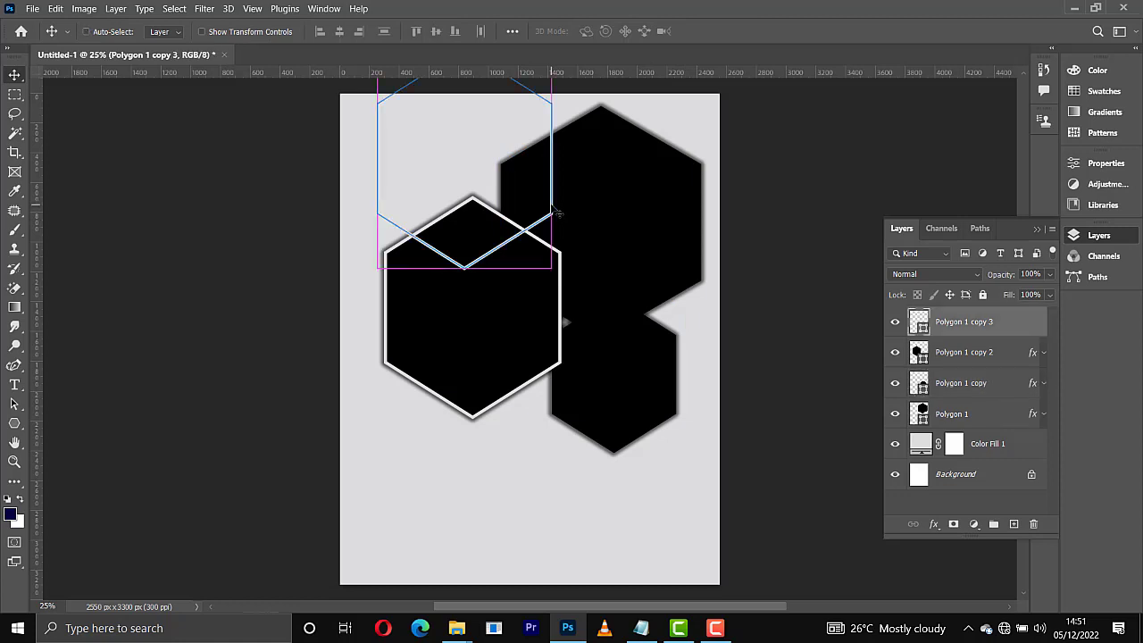
pyautogui.keyDown('alt'); pyautogui.moveTo(554, 212); pyautogui.dragTo(688, 420); pyautogui.keyUp('alt')
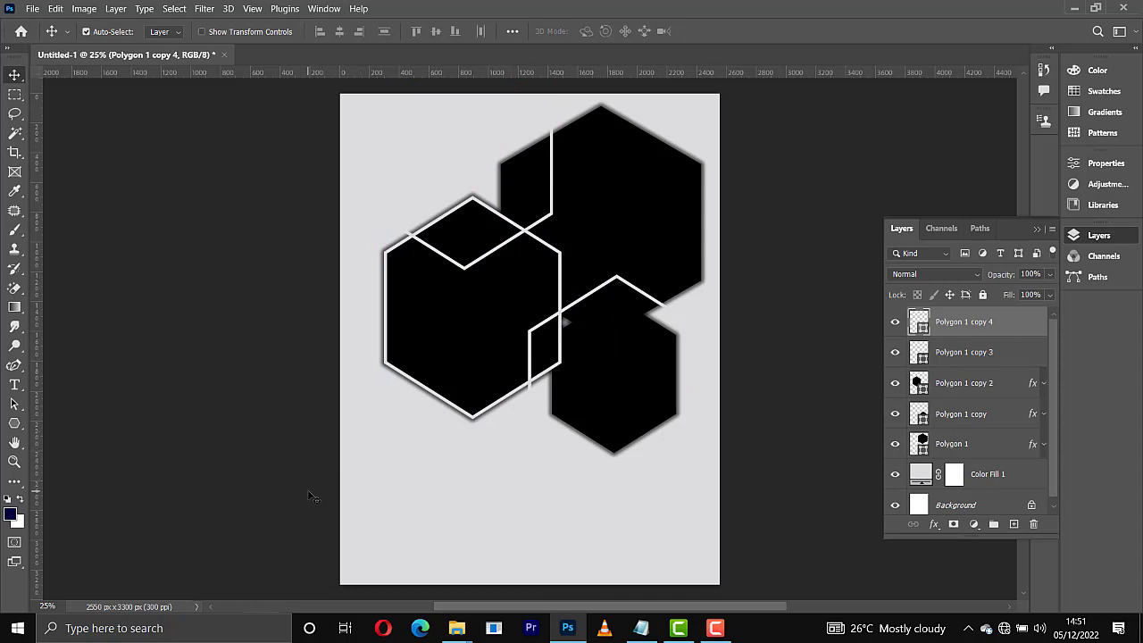
# - Add the black text HAPPY in Franklin Gothic Heavy below the left hexagon and enlarge it to about 215 px
pyautogui.click(13, 388)
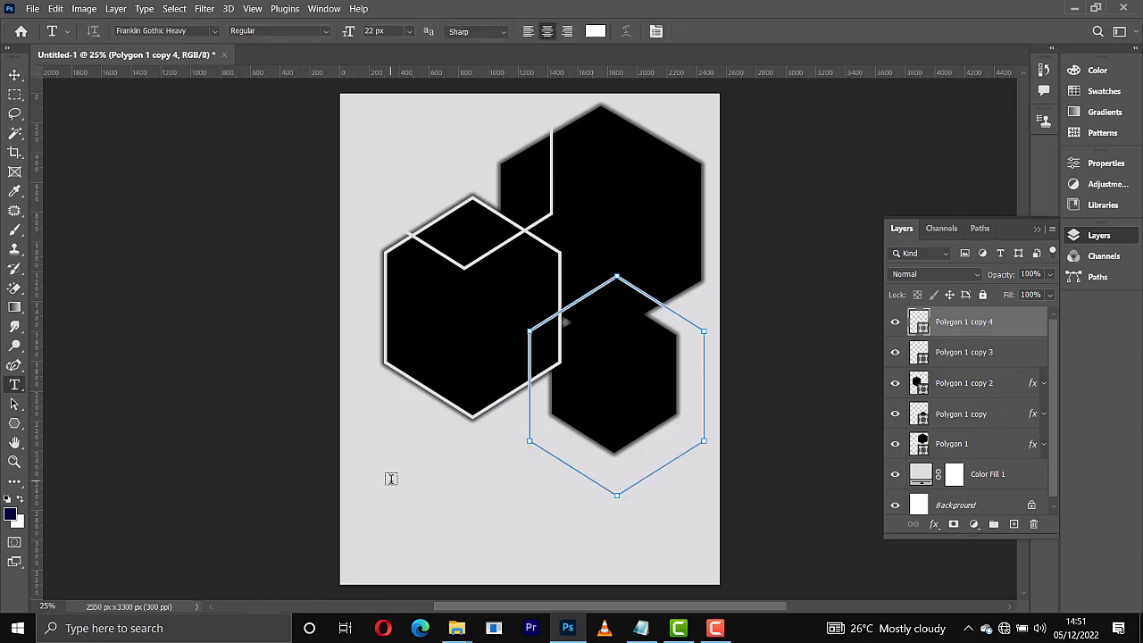
pyautogui.click(391, 480)
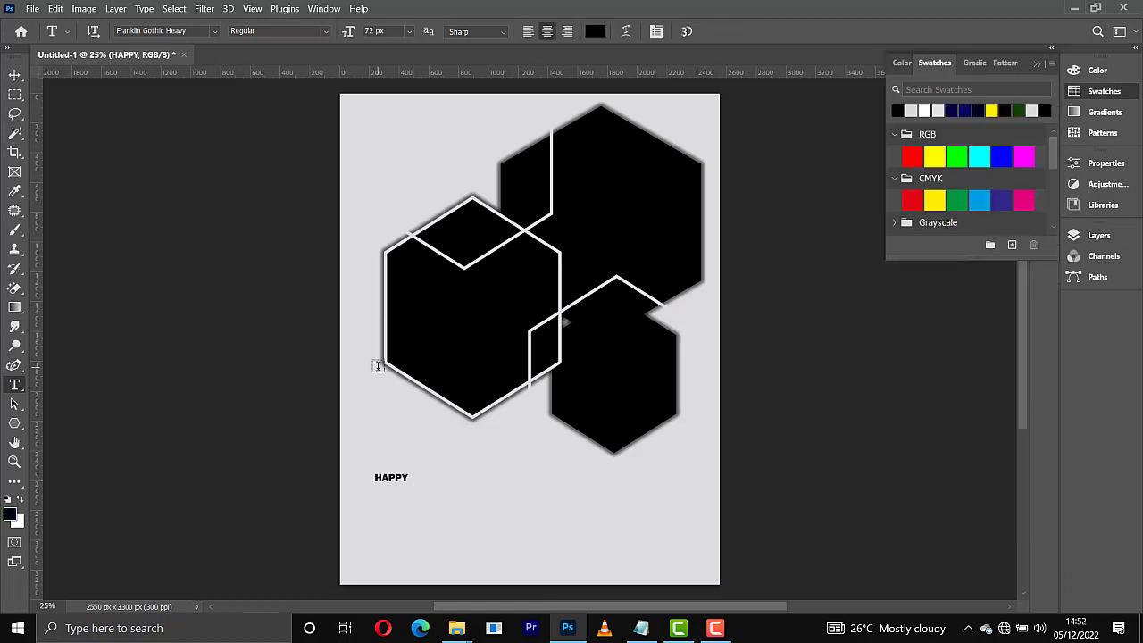
pyautogui.hotkey('ctrl', 't')
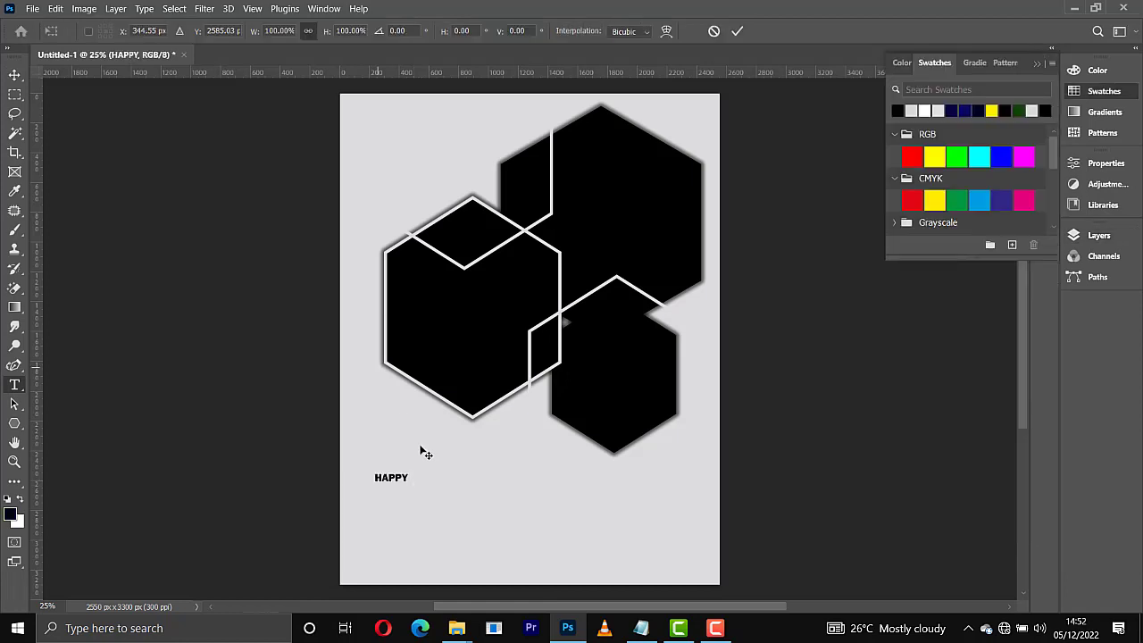
pyautogui.moveTo(408, 485); pyautogui.dragTo(431, 513)
pyautogui.press('Return')
# - Add BIRTHDAY as an edited duplicate beneath HAPPY and move HAPPY slightly closer to it
pyautogui.hotkey('ctrl', 'j')
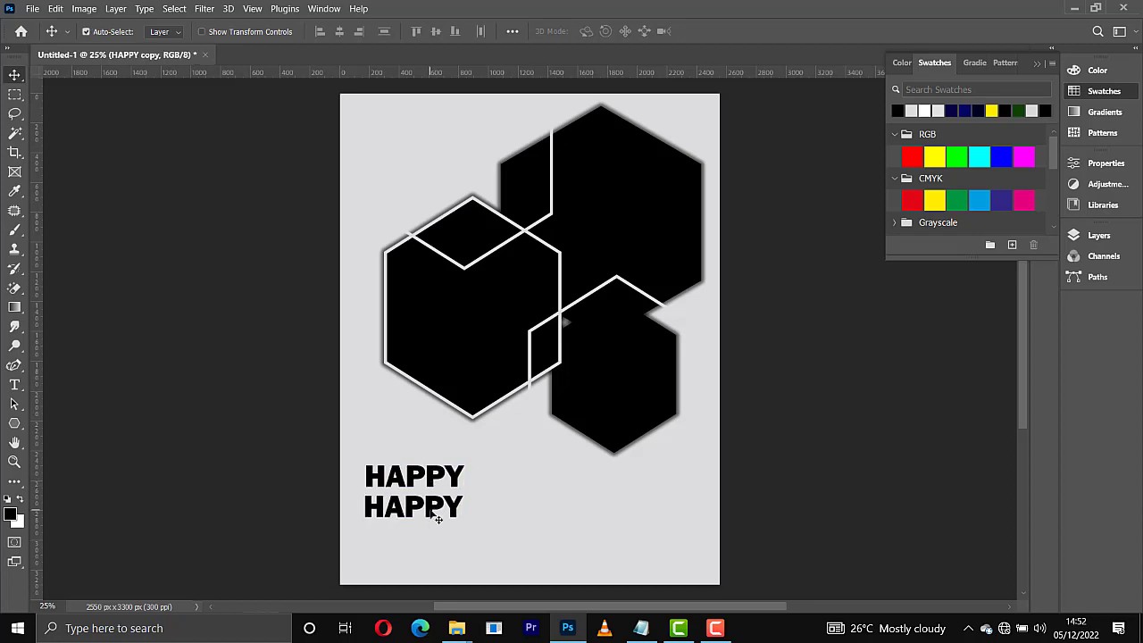
pyautogui.doubleClick(438, 517)
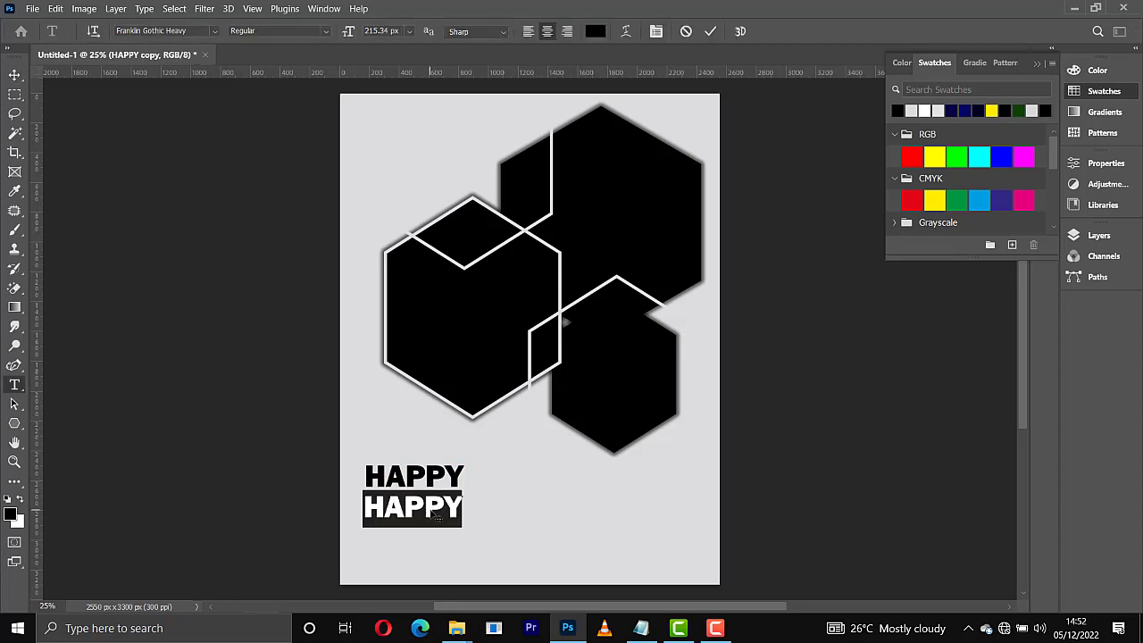
pyautogui.write('BIRTHDAY')
pyautogui.hotkey('ctrl', 'Return')
pyautogui.press('v')
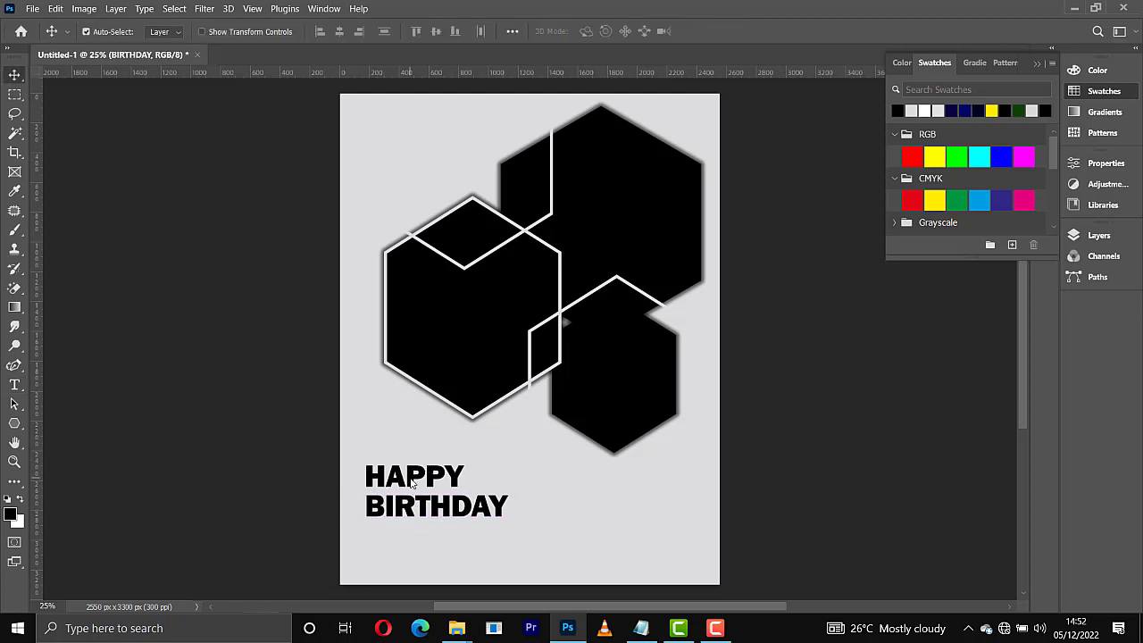
pyautogui.moveTo(414, 486); pyautogui.dragTo(417, 489)
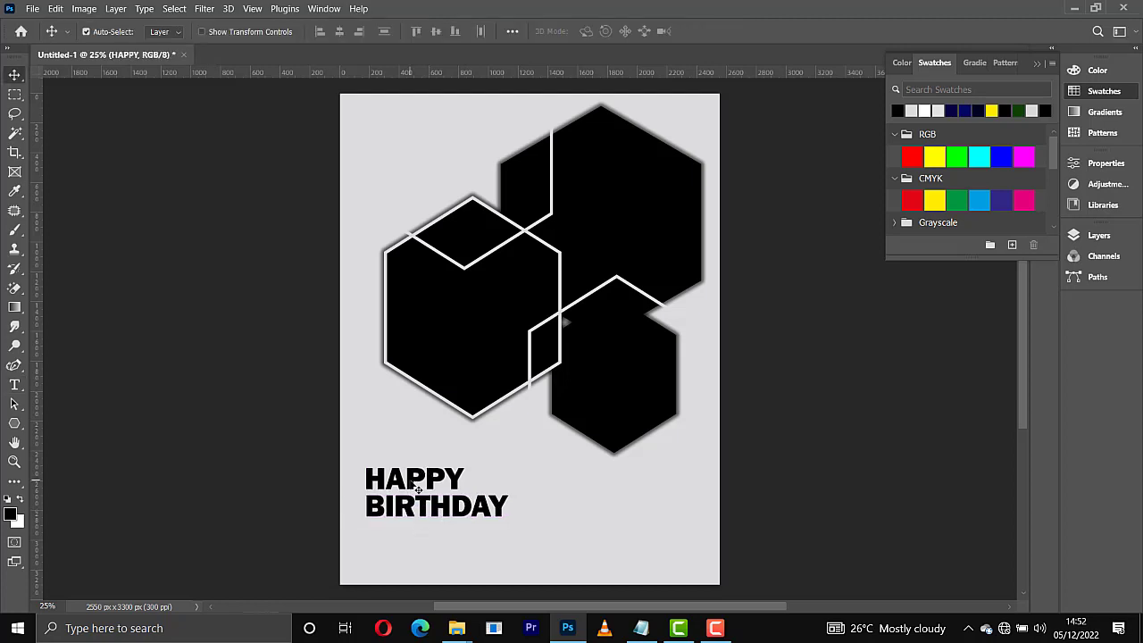
# - Duplicate the BIRTHDAY text and move the copy straight down to form a third line
pyautogui.click(407, 507)
pyautogui.press('ctrl')
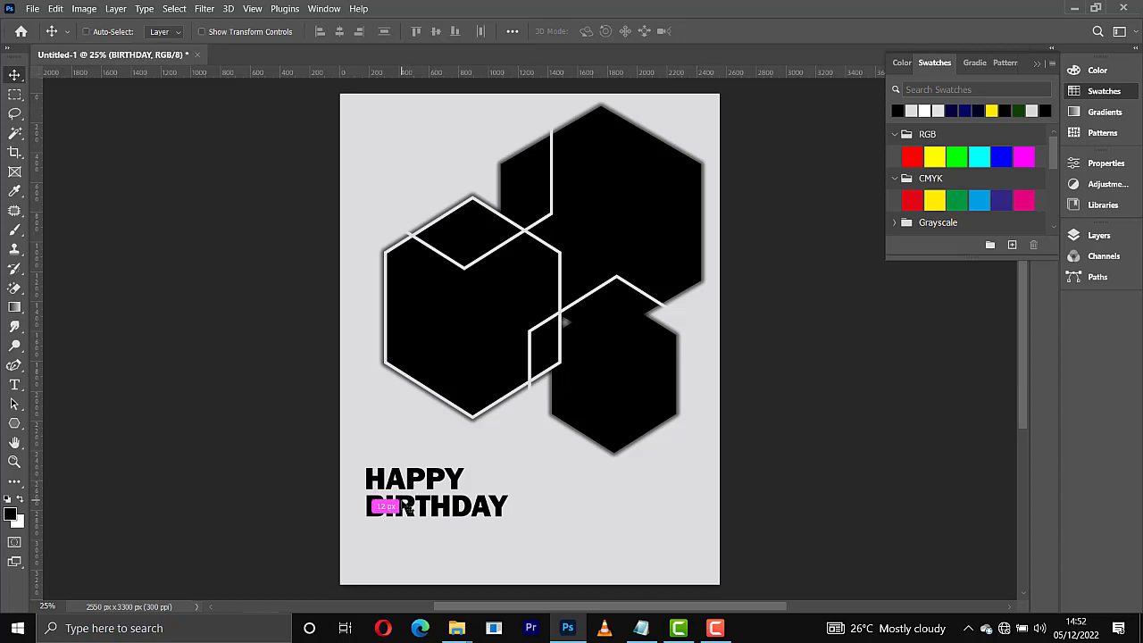
pyautogui.hotkey('ctrl', 'j')
pyautogui.hotkey('shift', 'Down')
pyautogui.hotkey('shift', 'Down')
pyautogui.hotkey('shift', 'Down')
pyautogui.hotkey('shift', 'Down')
pyautogui.hotkey('shift', 'Down')
pyautogui.hotkey('shift', 'Down')
pyautogui.hotkey('shift', 'Down')
pyautogui.hotkey('shift', 'Down')
pyautogui.hotkey('shift', 'Down')
pyautogui.hotkey('shift', 'Down')
pyautogui.hotkey('shift', 'Down')
pyautogui.hotkey('shift', 'Down')
pyautogui.hotkey('shift', 'Down')
pyautogui.hotkey('shift', 'Down')
pyautogui.hotkey('shift', 'Down')
pyautogui.hotkey('shift', 'Down')
pyautogui.hotkey('shift', 'Down')
pyautogui.hotkey('shift', 'Down')
pyautogui.hotkey('shift', 'Down')
pyautogui.hotkey('shift', 'Down')
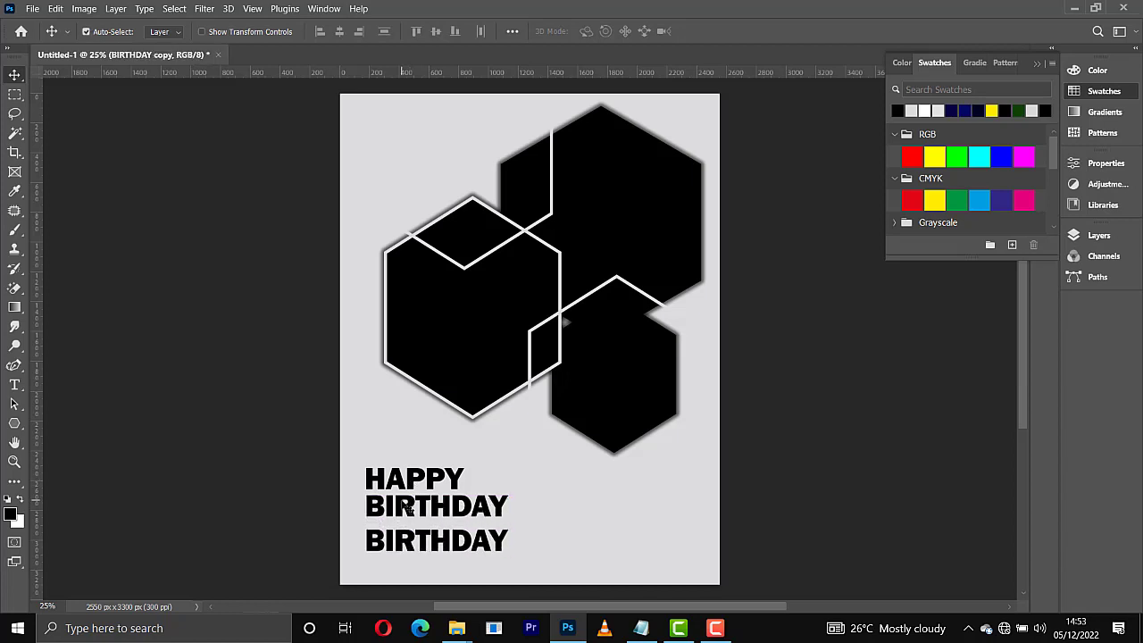
# - Replace the lowest text line with the celebrant's full name, scaled down to about 123 px and left-aligned under BIRTHDAY
pyautogui.hotkey('shift', 'Down')
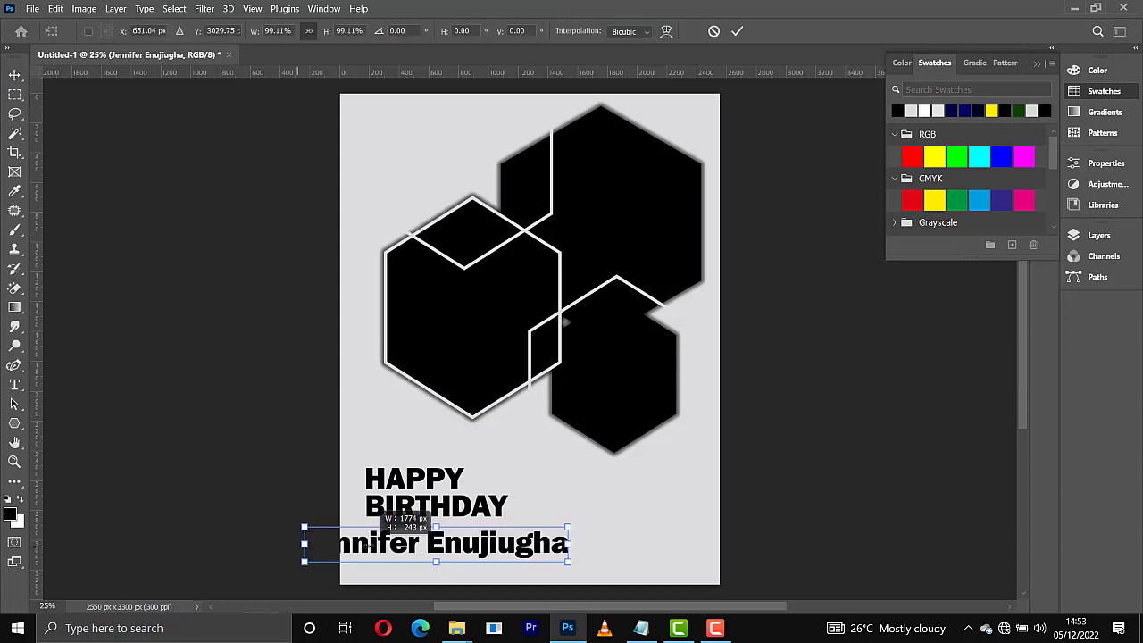
pyautogui.moveTo(301, 545); pyautogui.dragTo(369, 546)
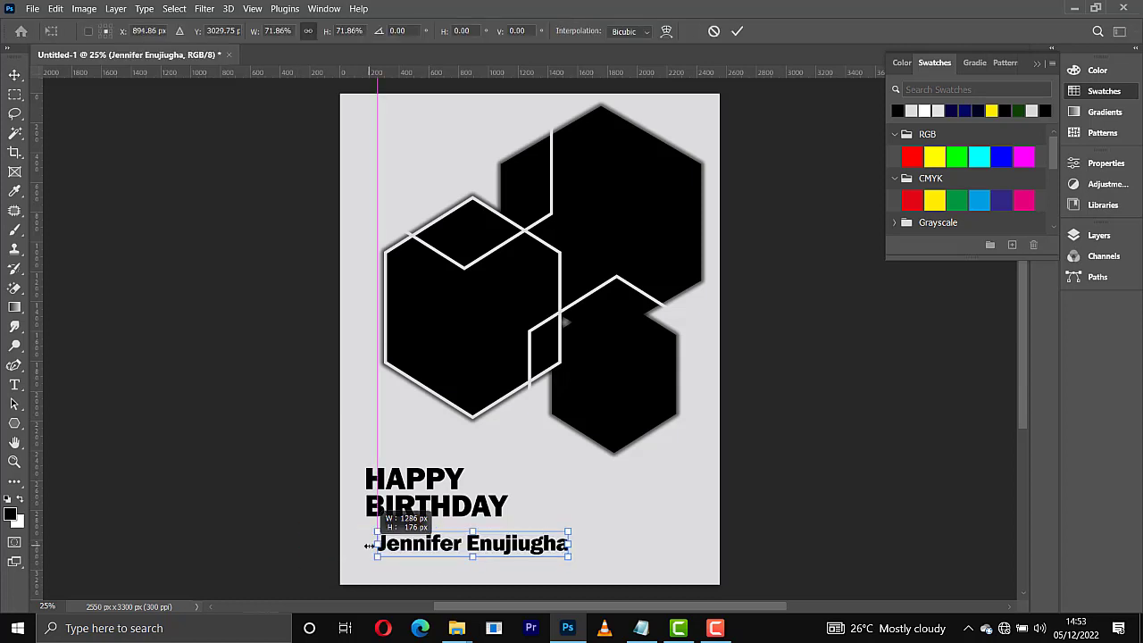
pyautogui.press('Return')
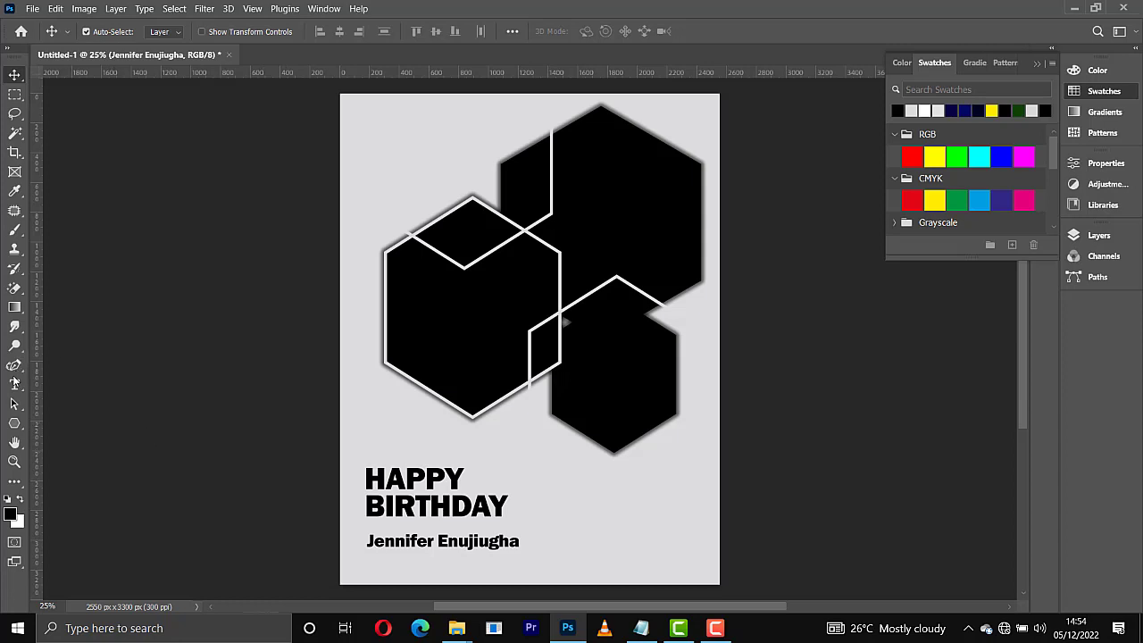
# - Add a wish paragraph to the right of BIRTHDAY, from "May each of your days be filled with Joy" to "Have the most glorious birthday."
pyautogui.click(14, 385)
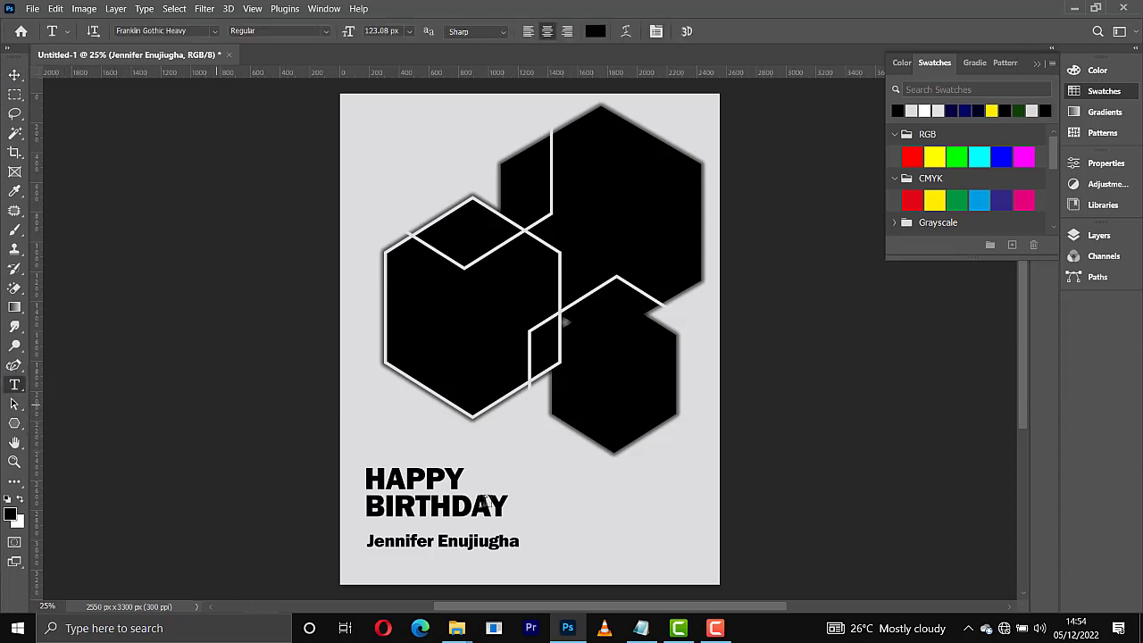
pyautogui.moveTo(552, 478); pyautogui.dragTo(704, 576)
pyautogui.write('May each of your days be filled with Joy and peace from the Lord. May all your wishes come to pass. Have the most glorious birthday.')
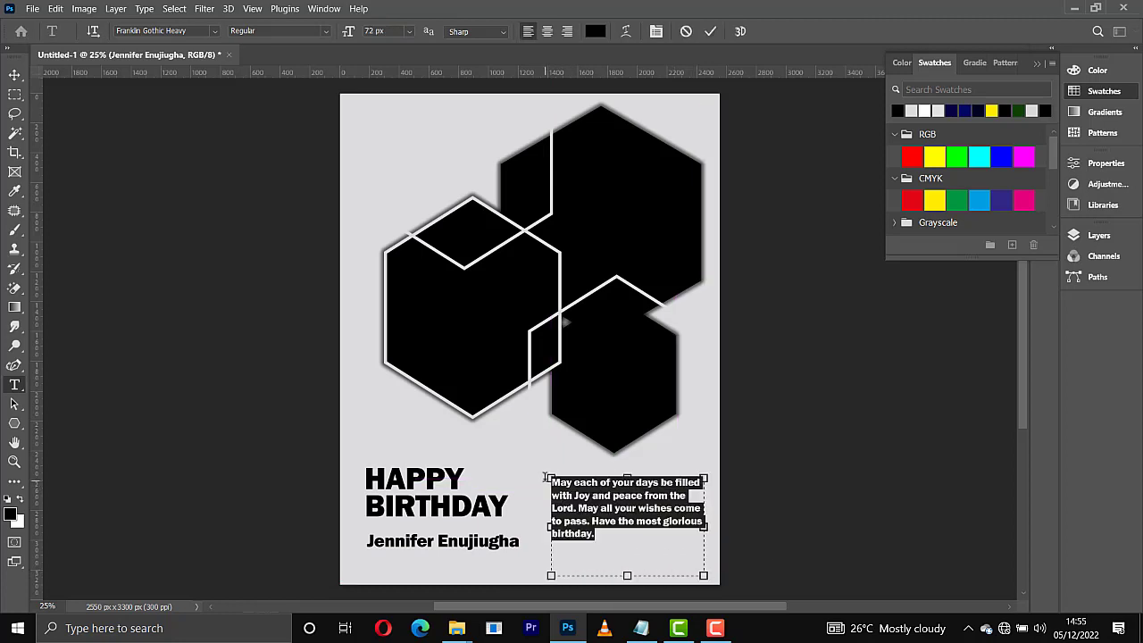
# - Set the font of the birthday wish paragraph to Arial Bold
pyautogui.click(213, 36)
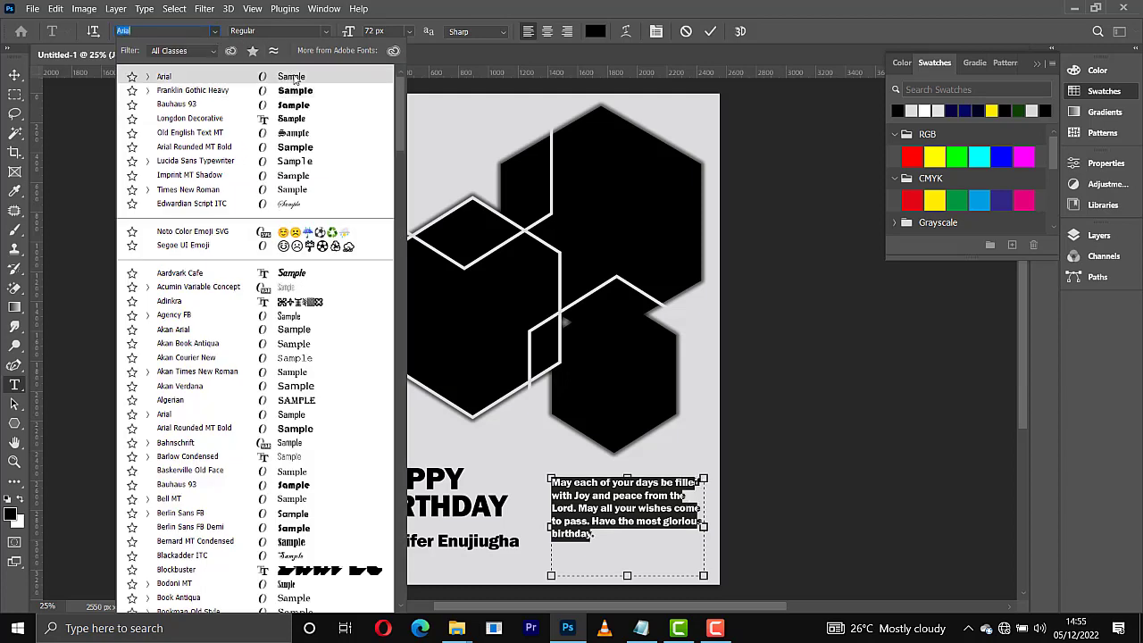
pyautogui.click(294, 77)
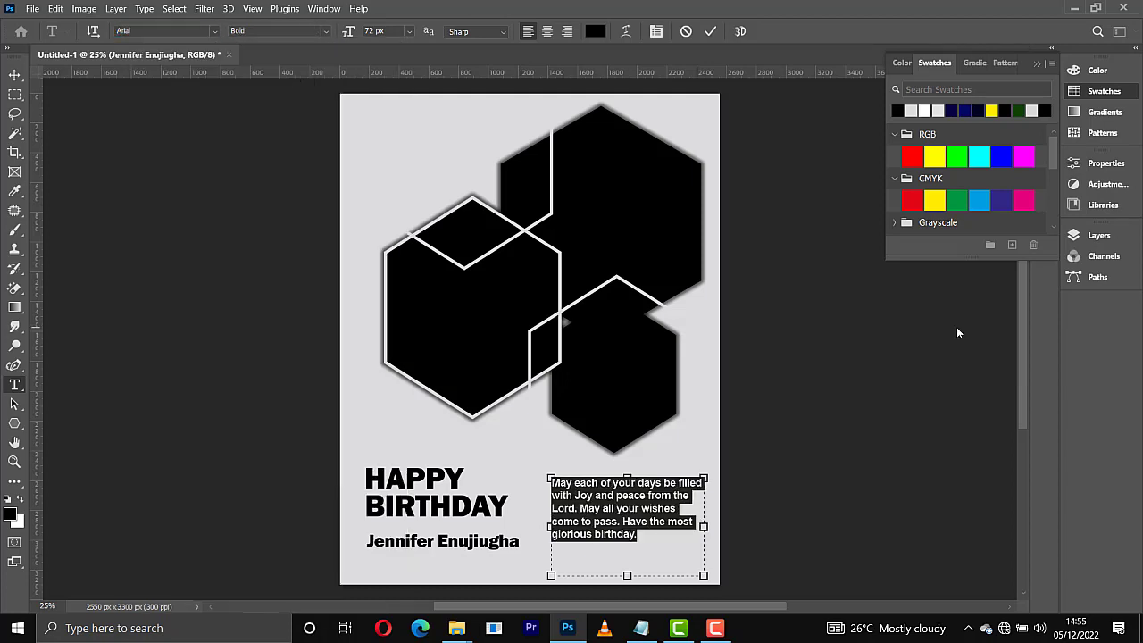
# - Set the line spacing of the birthday wish paragraph to 80 px
pyautogui.click(1104, 163)
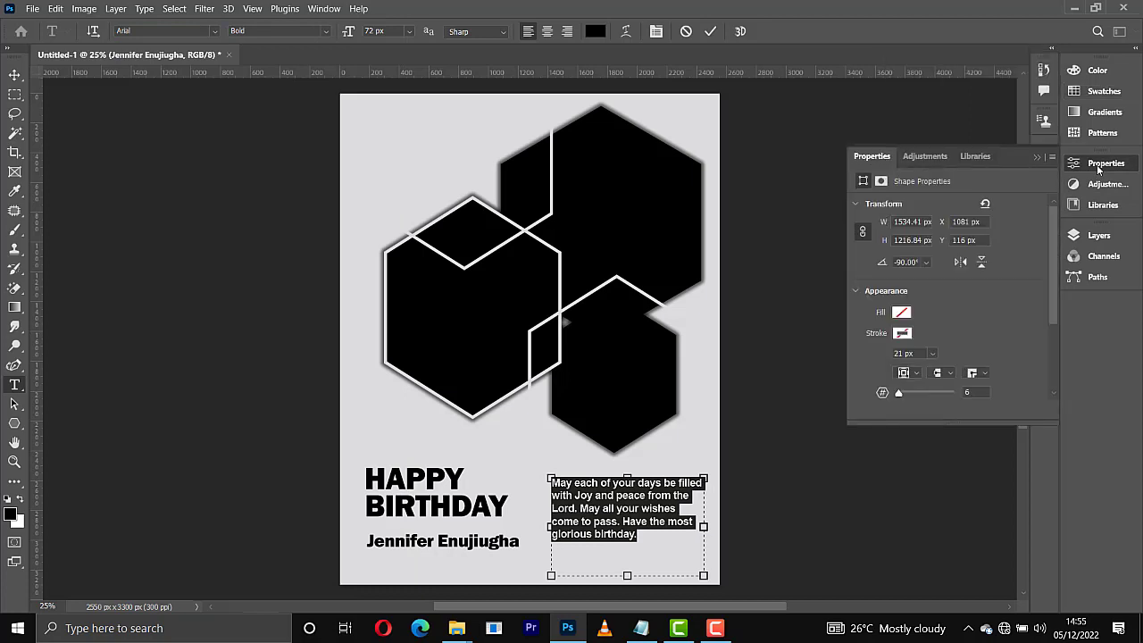
pyautogui.click(1053, 293)
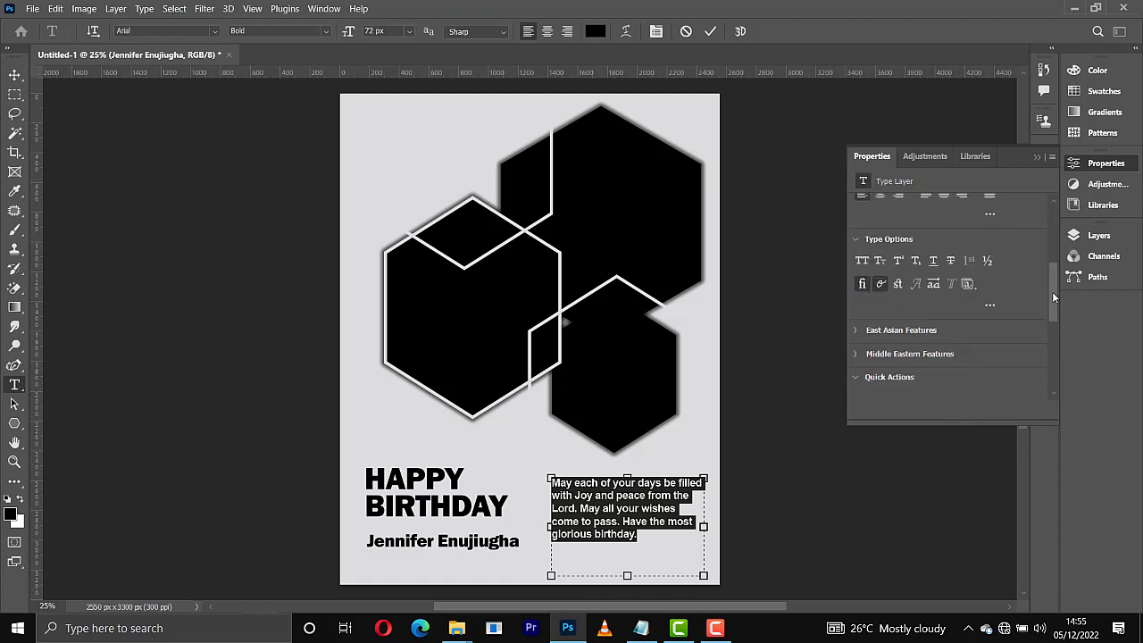
pyautogui.moveTo(1053, 293); pyautogui.dragTo(1050, 254)
pyautogui.scroll(1, 1006, 248)
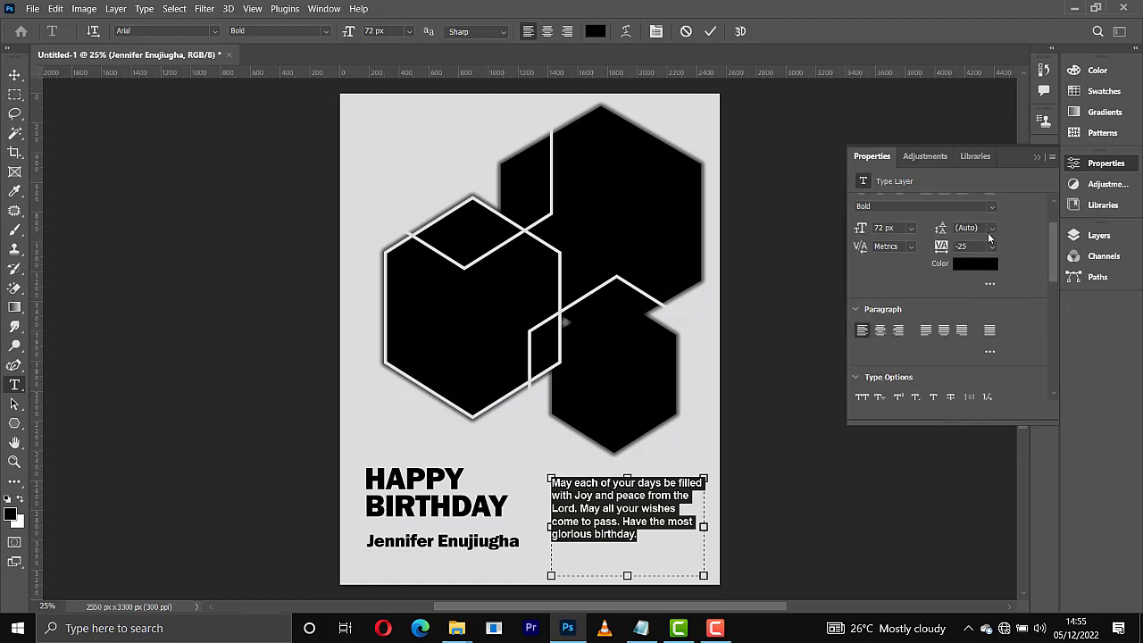
pyautogui.moveTo(946, 230); pyautogui.dragTo(948, 231)
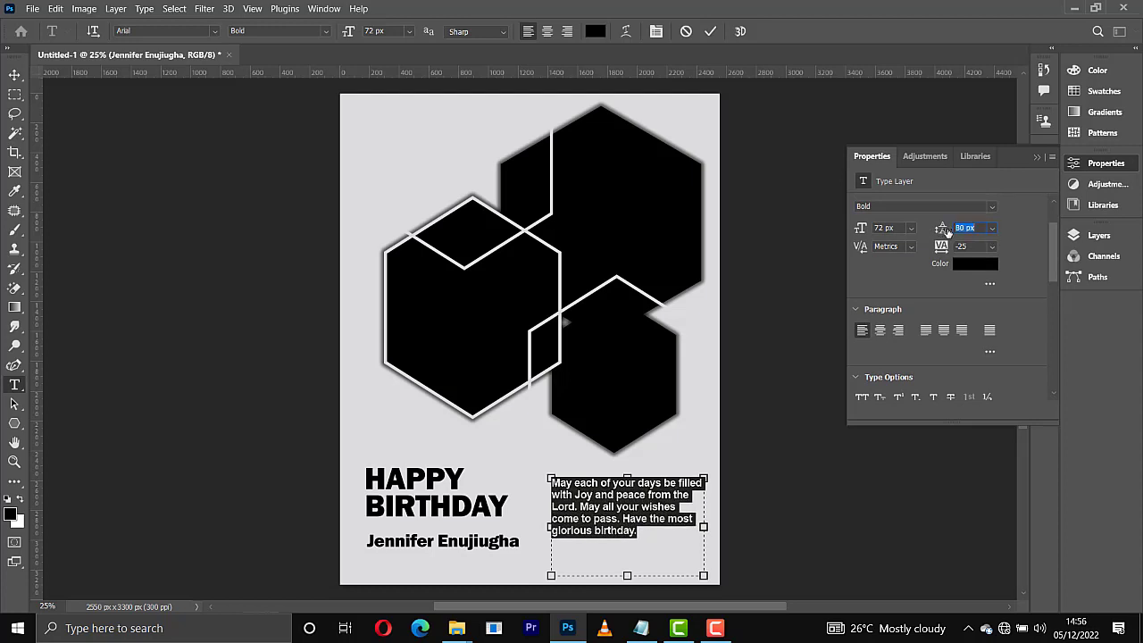
pyautogui.click(711, 32)
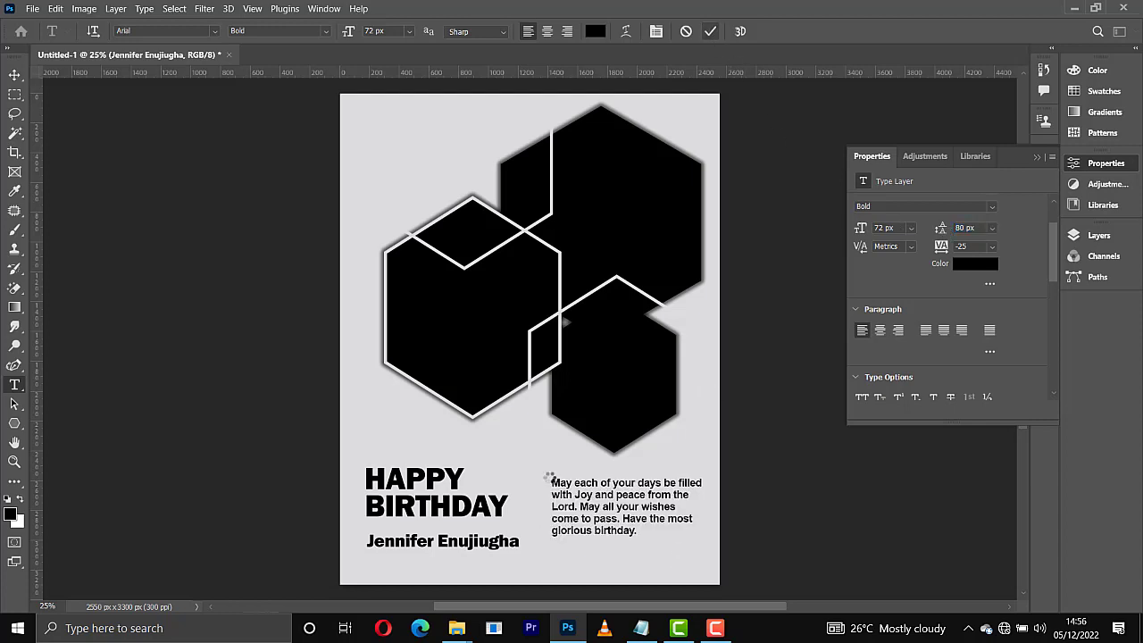
# - Move the wish paragraph slightly down and shift the celebrant's name left to line up with BIRTHDAY
pyautogui.press('v')
pyautogui.click(549, 478)
pyautogui.moveTo(581, 503); pyautogui.dragTo(578, 507)
pyautogui.moveTo(442, 541); pyautogui.dragTo(439, 542)
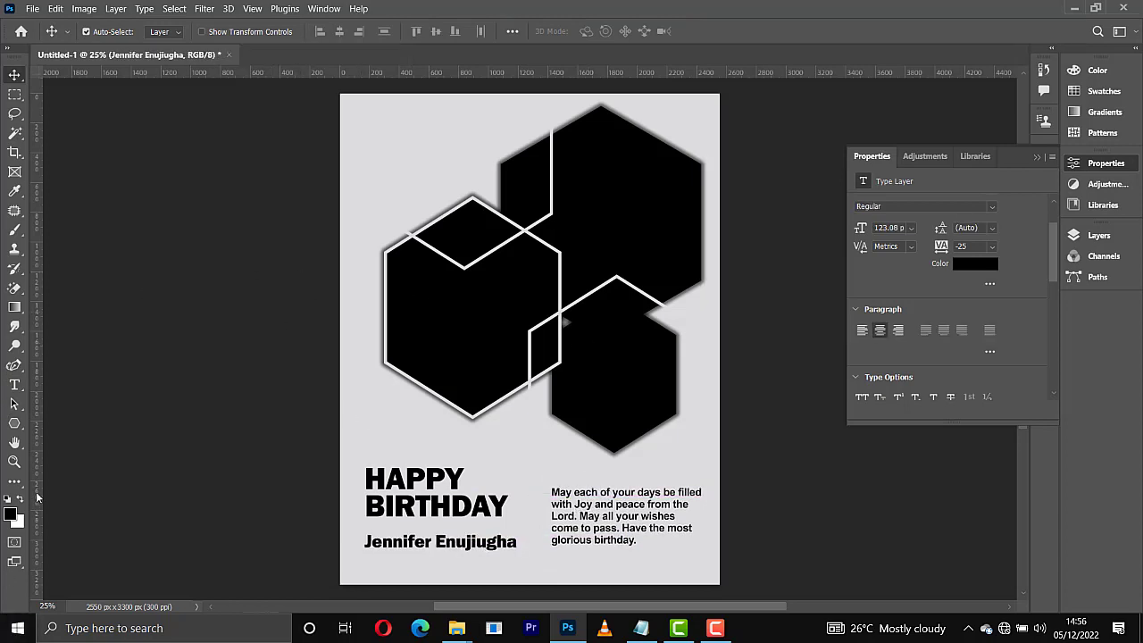
# - Draw a black ellipse about 422 × 407 px in the empty area above the middle-left hexagon
pyautogui.click(15, 424)
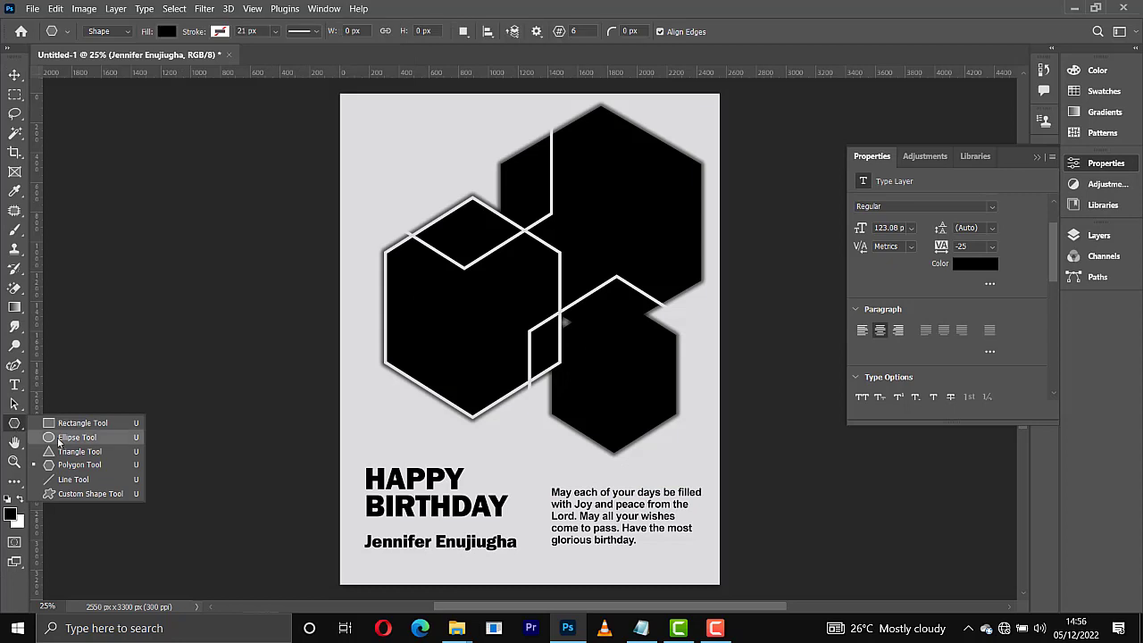
pyautogui.click(77, 438)
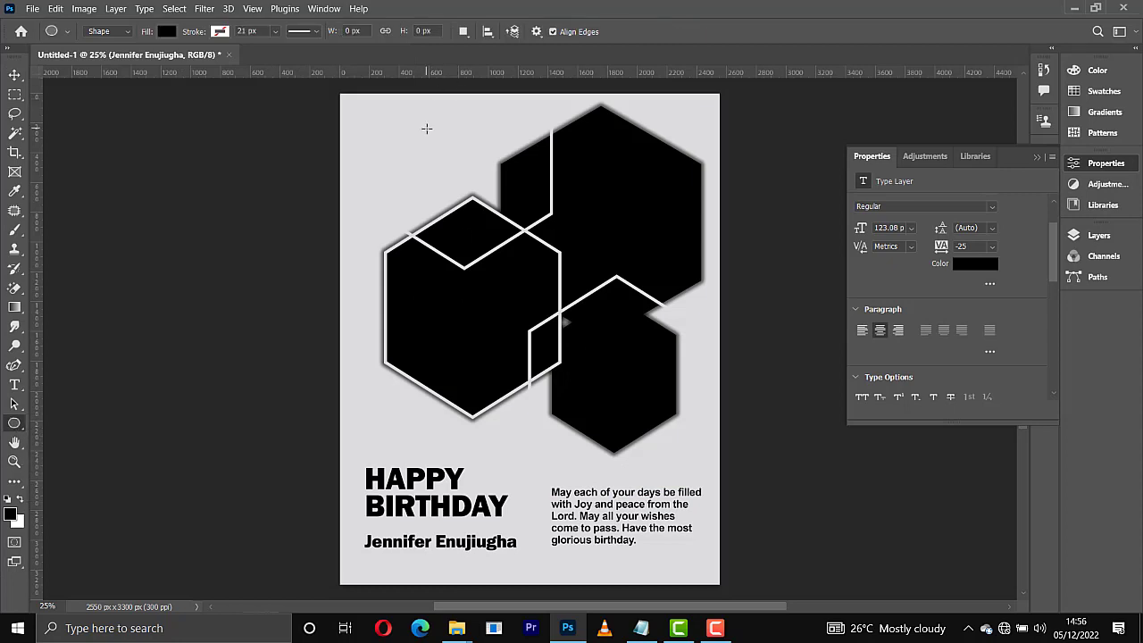
pyautogui.moveTo(429, 128); pyautogui.dragTo(509, 205)
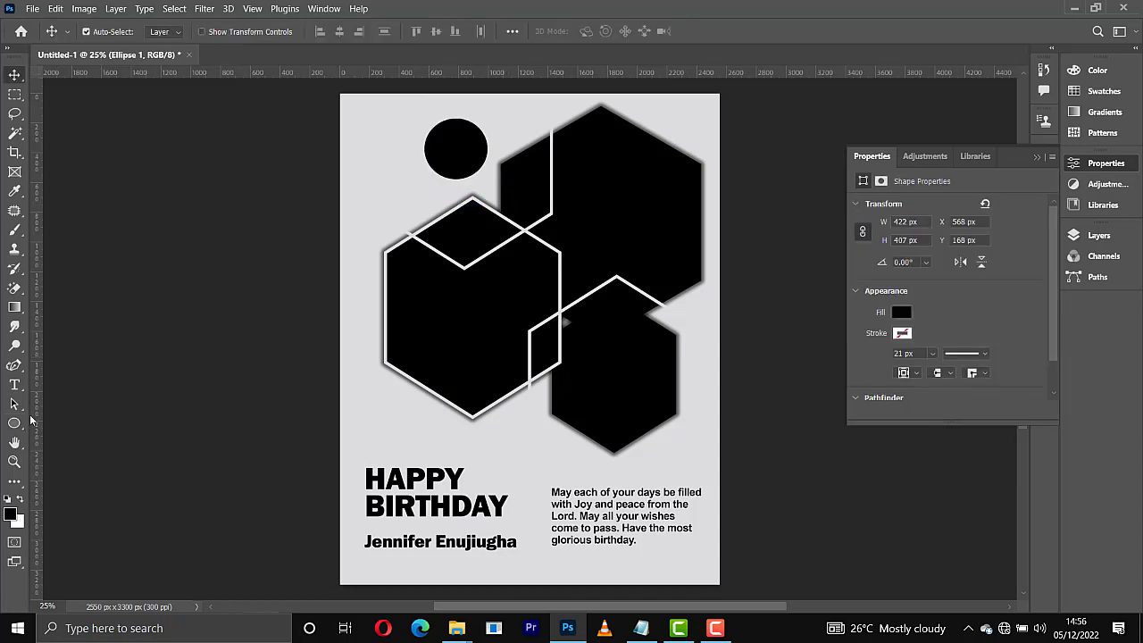
# - Add the text PLUS ONE in 72 px Franklin Gothic Heavy near the black circle and colour it white
pyautogui.click(14, 386)
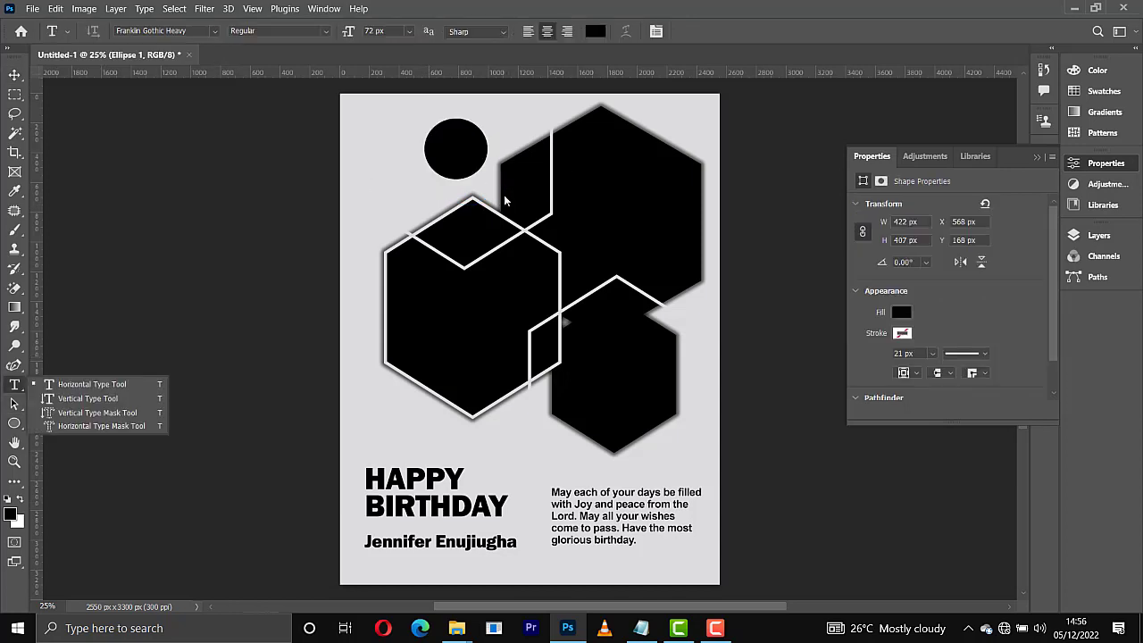
pyautogui.click(407, 191)
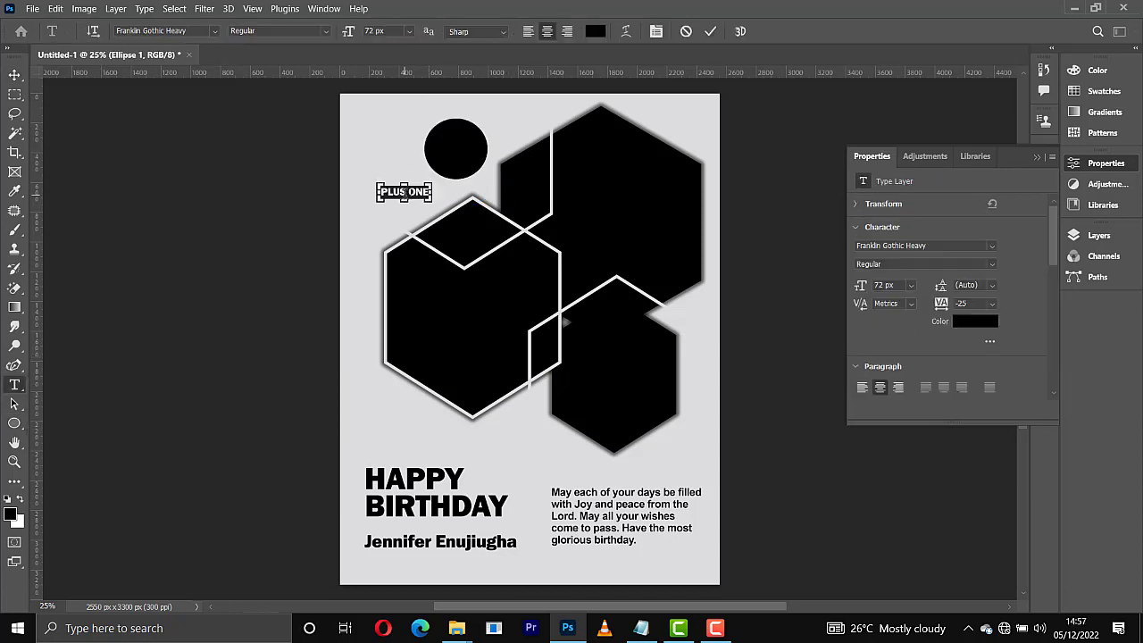
pyautogui.click(1092, 91)
pyautogui.click(926, 110)
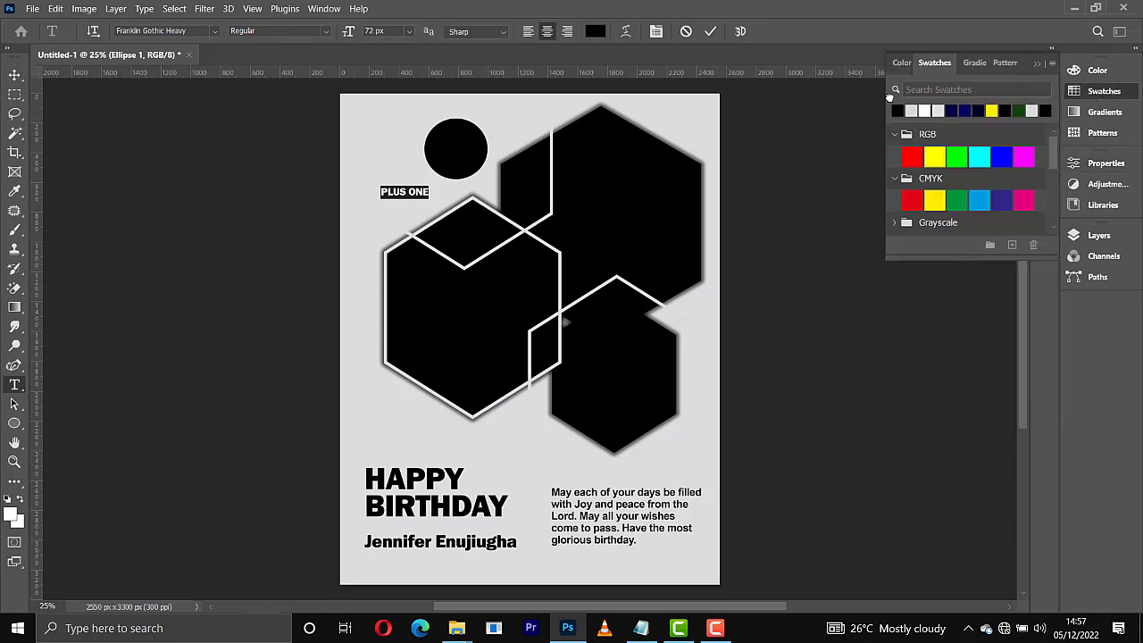
pyautogui.click(473, 207)
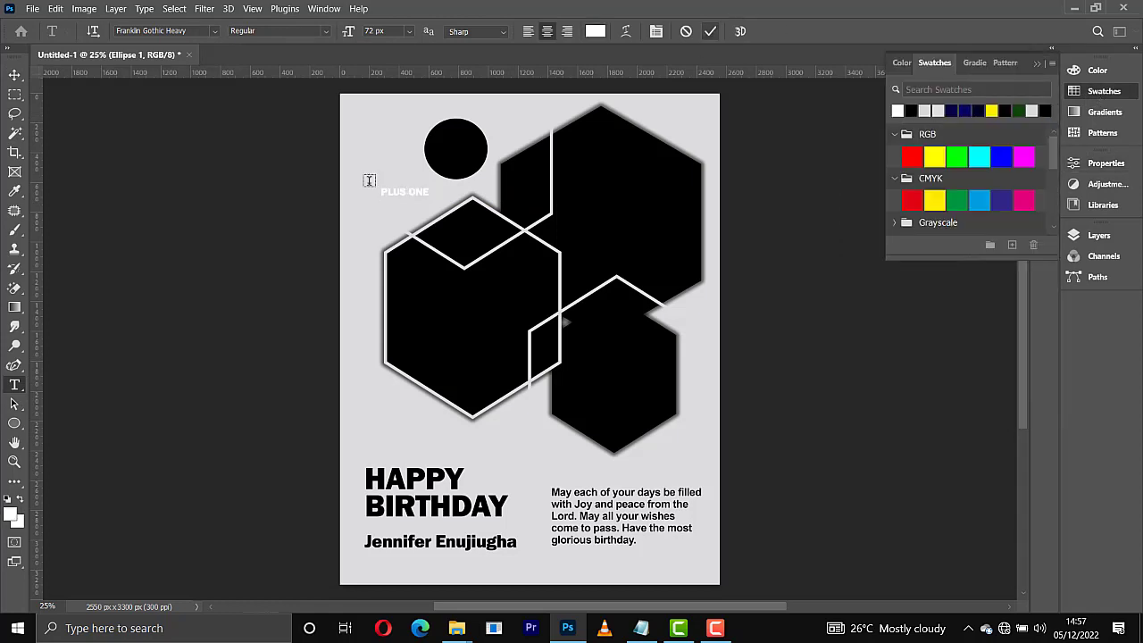
# - Move the PLUS ONE text onto the black circle and nudge it left until it is centred
pyautogui.press('v')
pyautogui.moveTo(391, 195); pyautogui.dragTo(447, 154)
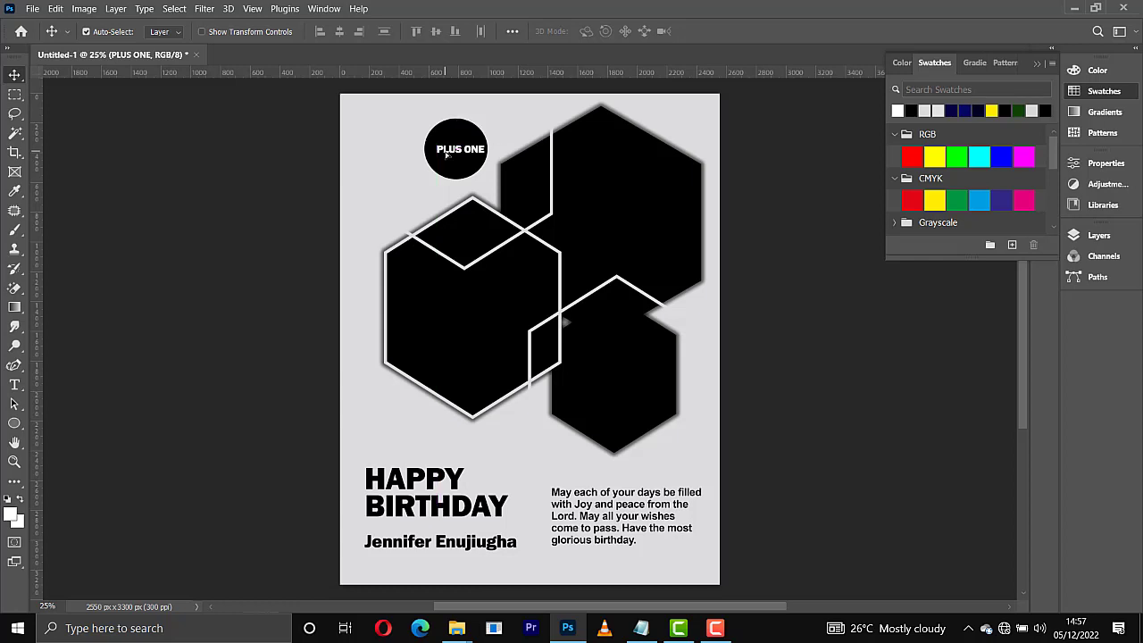
pyautogui.hotkey('shift', 'Left')
pyautogui.hotkey('shift', 'Left')
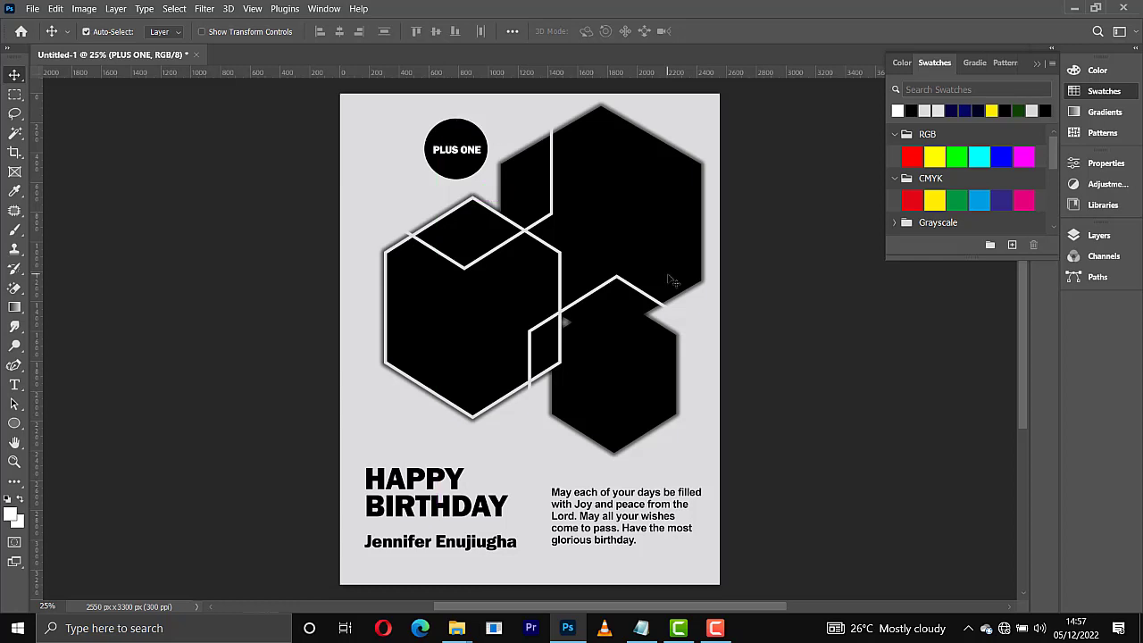
# - Place the photo ending in 4730795 directly above the largest hexagon's layer, scaled to 7.69% and positioned over that hexagon
pyautogui.click(1091, 237)
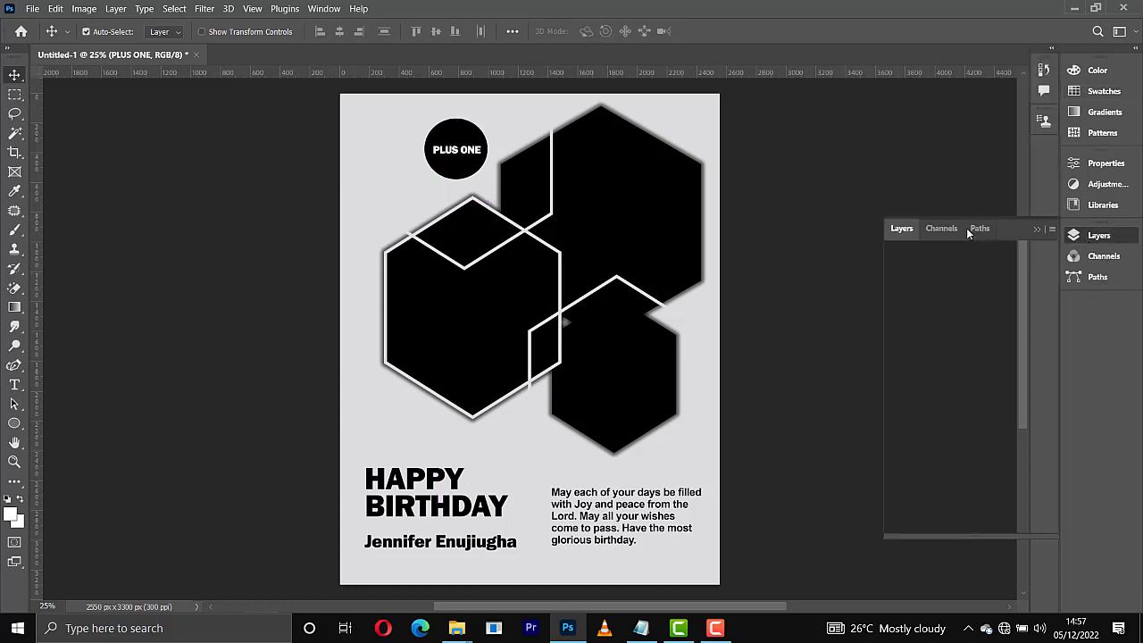
pyautogui.click(631, 218)
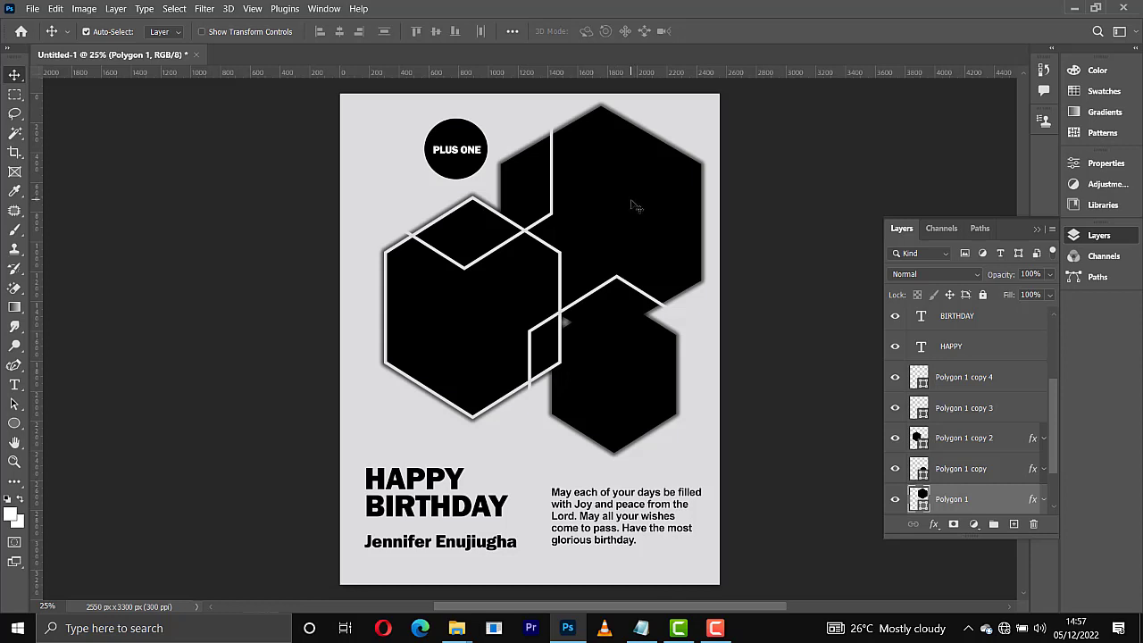
pyautogui.click(457, 629)
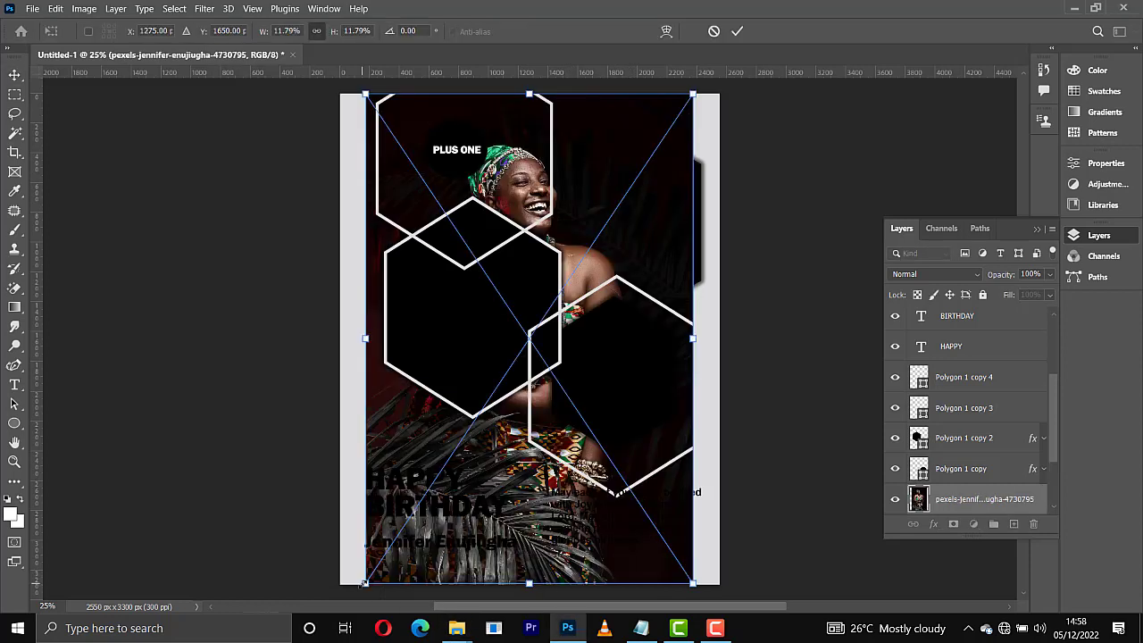
pyautogui.moveTo(366, 582); pyautogui.dragTo(480, 414)
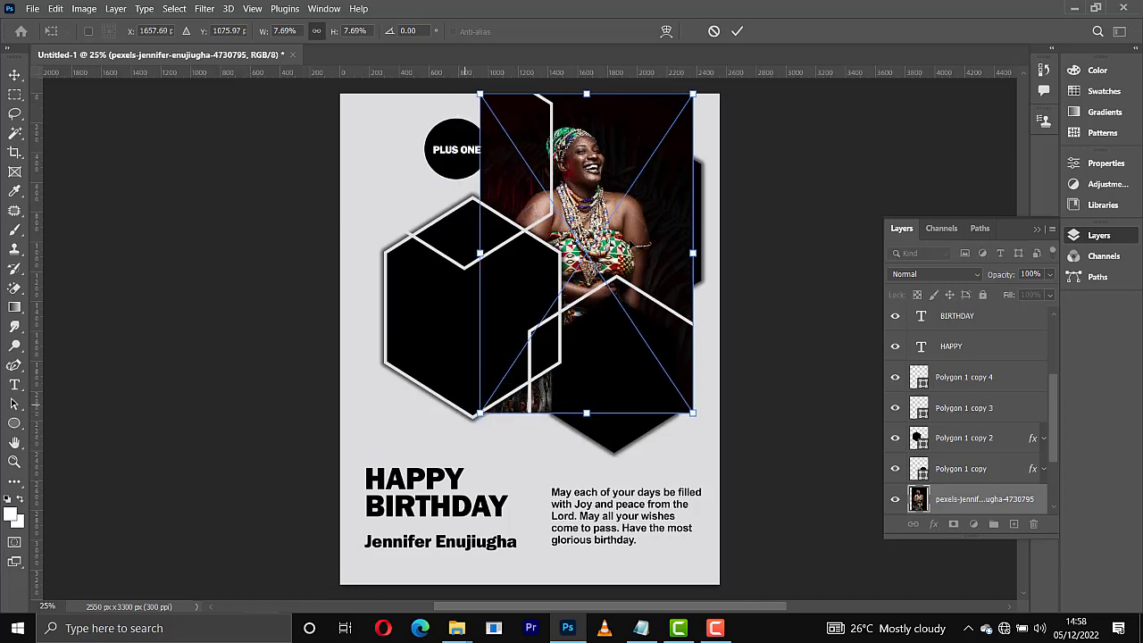
pyautogui.moveTo(631, 243); pyautogui.dragTo(633, 246)
# - Clip the photo ending in 4730795 to the largest hexagon with a clipping mask
pyautogui.click(972, 502)
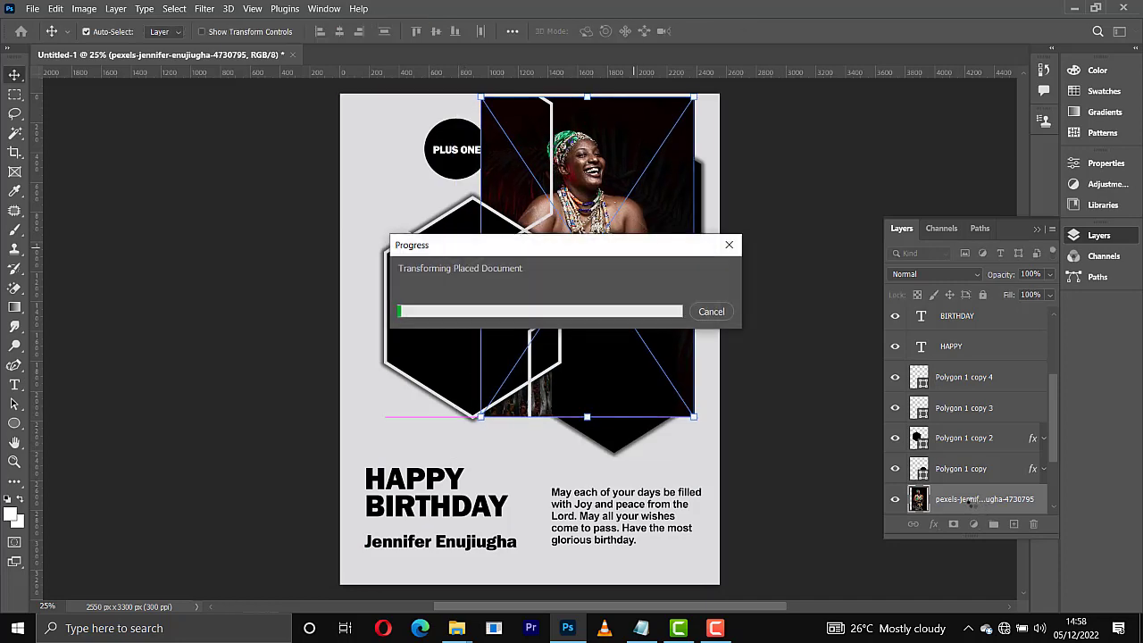
pyautogui.rightClick(972, 502)
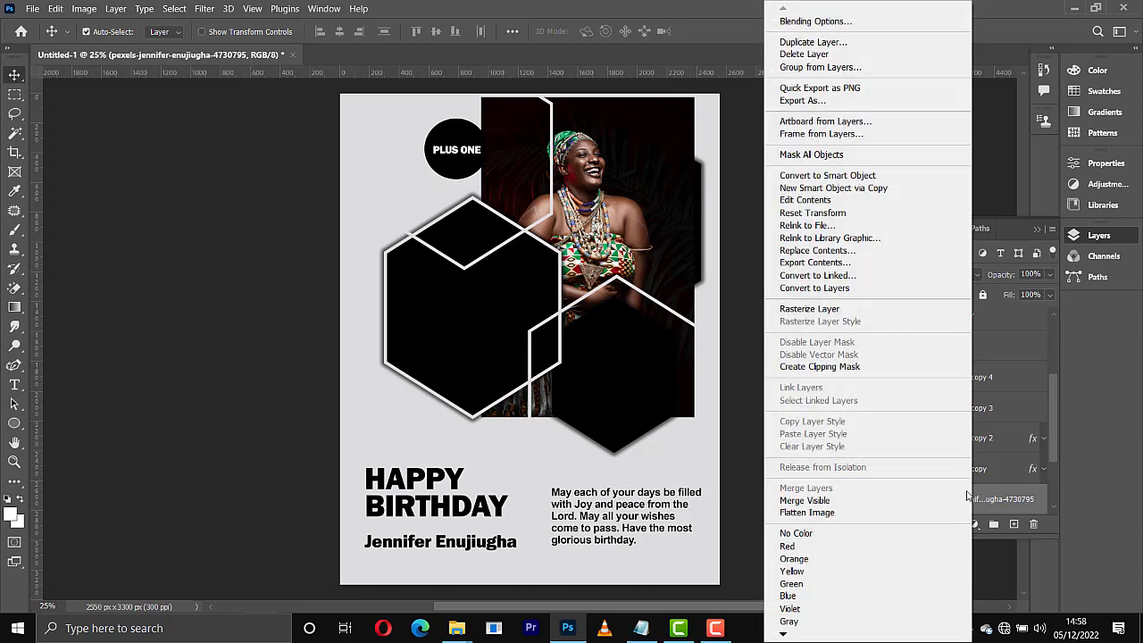
pyautogui.click(840, 366)
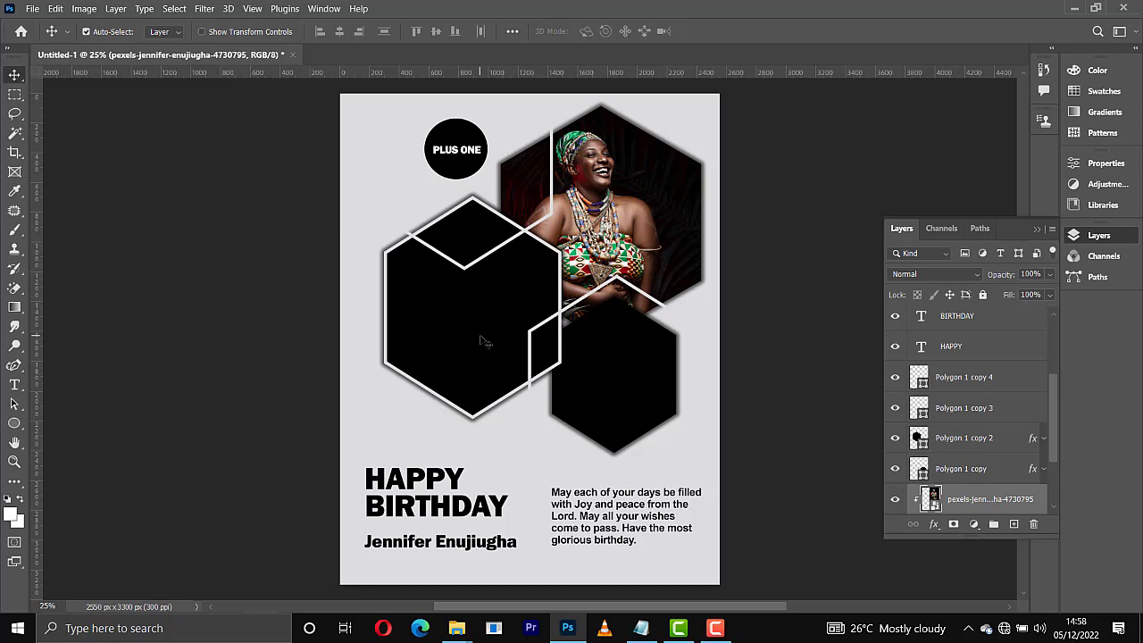
# - Place the photo ending in 5476841 above the middle-left hexagon's layer, clip it to that hexagon and scale it to about 9.15%
pyautogui.click(483, 342)
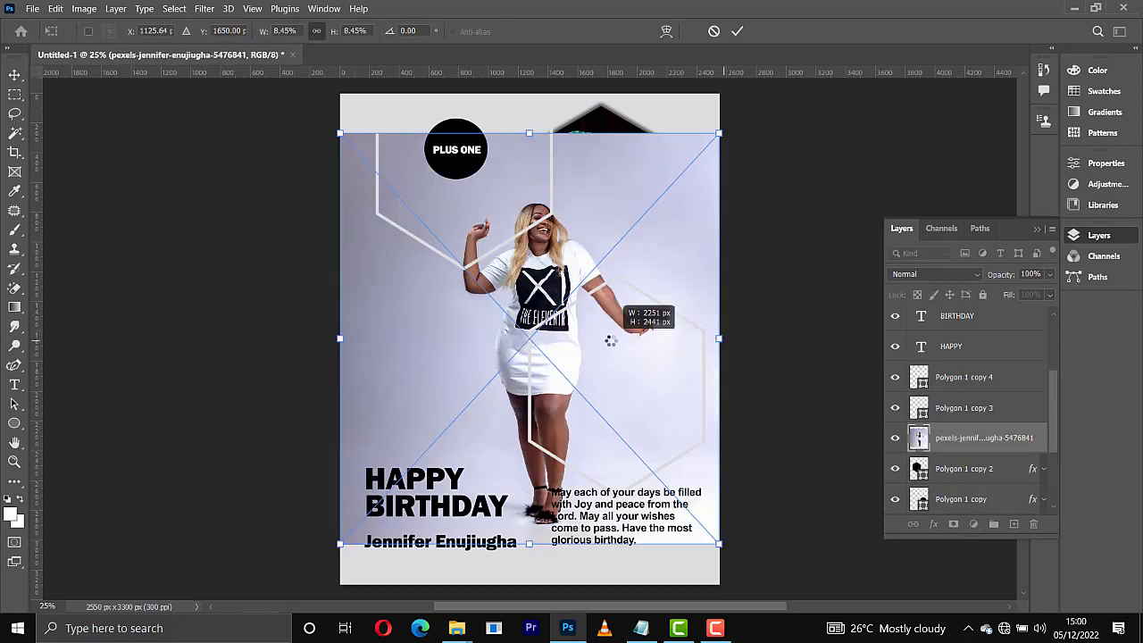
pyautogui.moveTo(610, 340); pyautogui.dragTo(584, 339)
pyautogui.moveTo(489, 258); pyautogui.dragTo(488, 270)
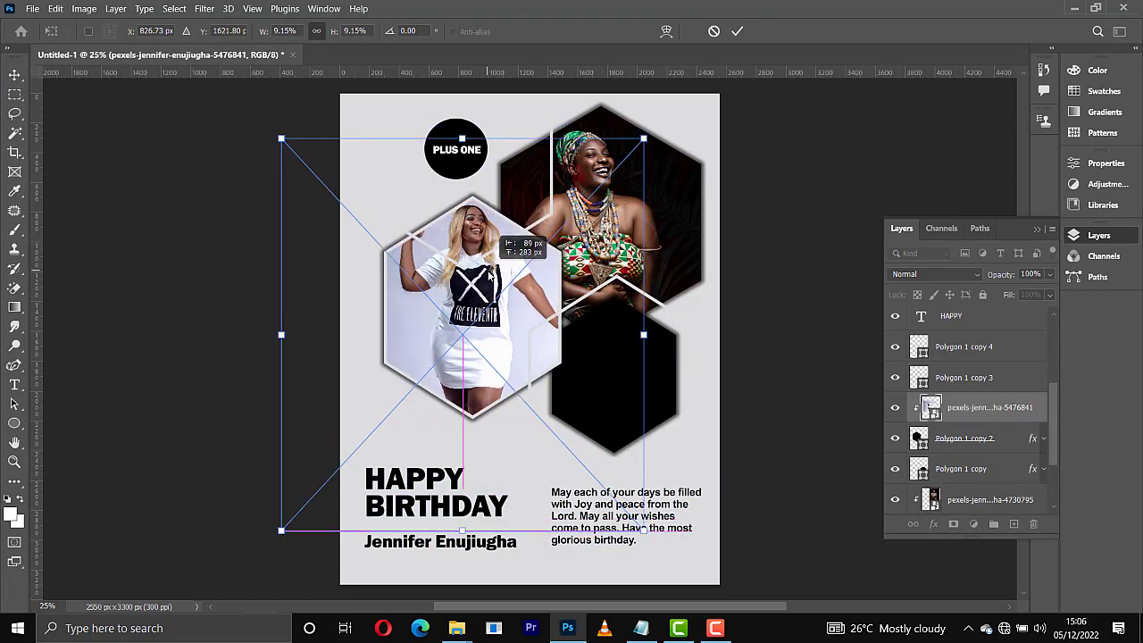
pyautogui.press('Return')
# - Place the photo ending in 4377604 above the smallest hexagon's layer and clip it to that hexagon, framing the woman's upper body
pyautogui.click(607, 357)
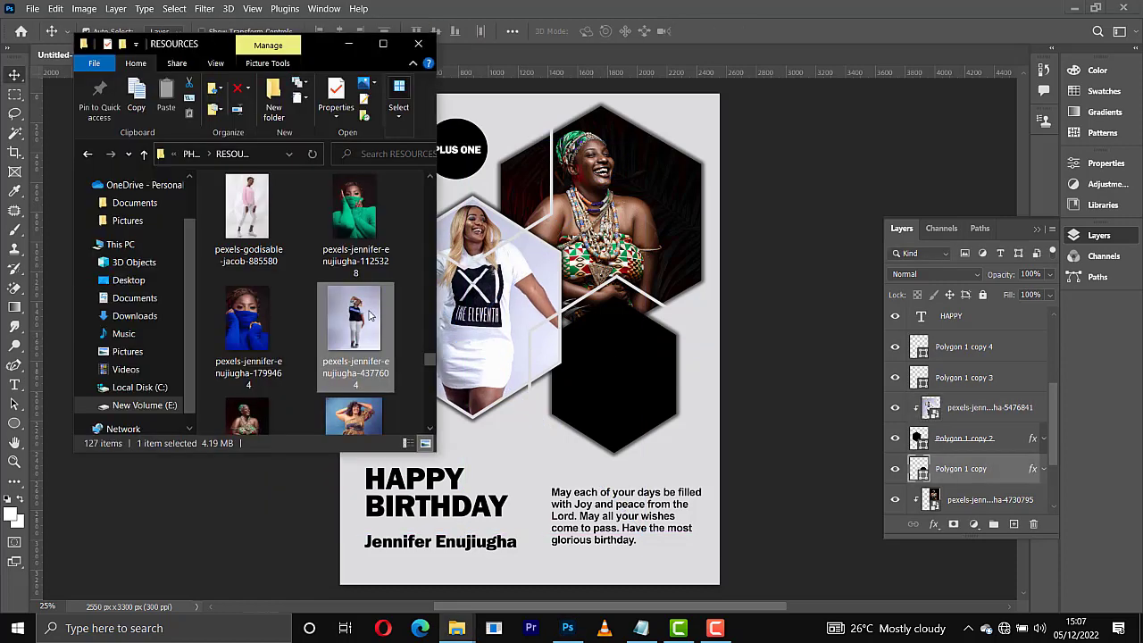
pyautogui.moveTo(353, 319); pyautogui.dragTo(482, 327)
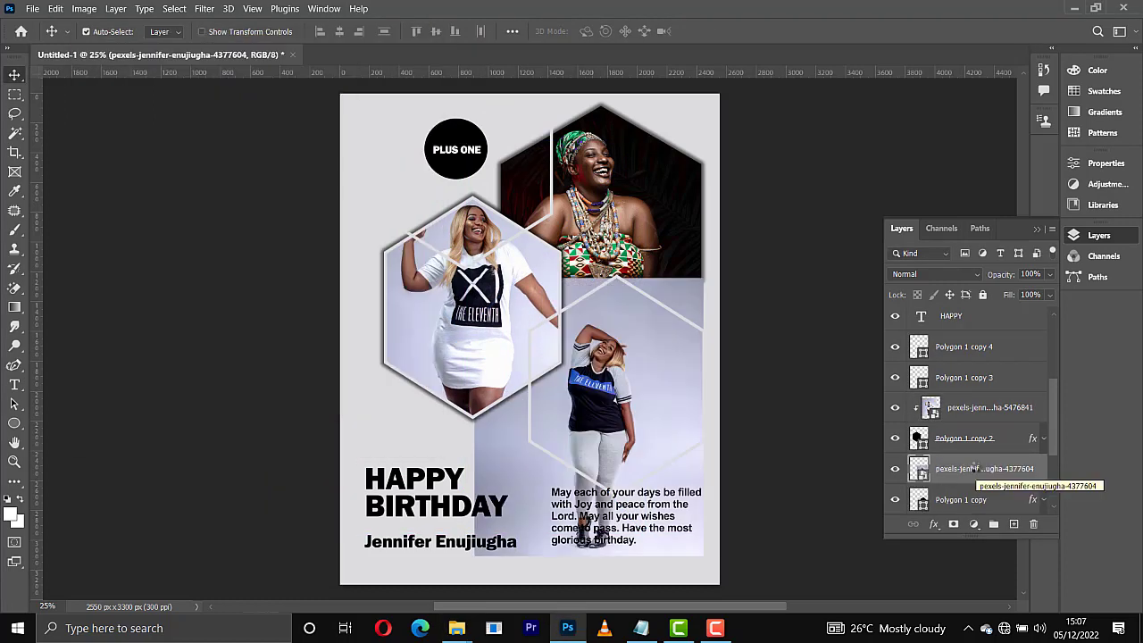
pyautogui.rightClick(974, 466)
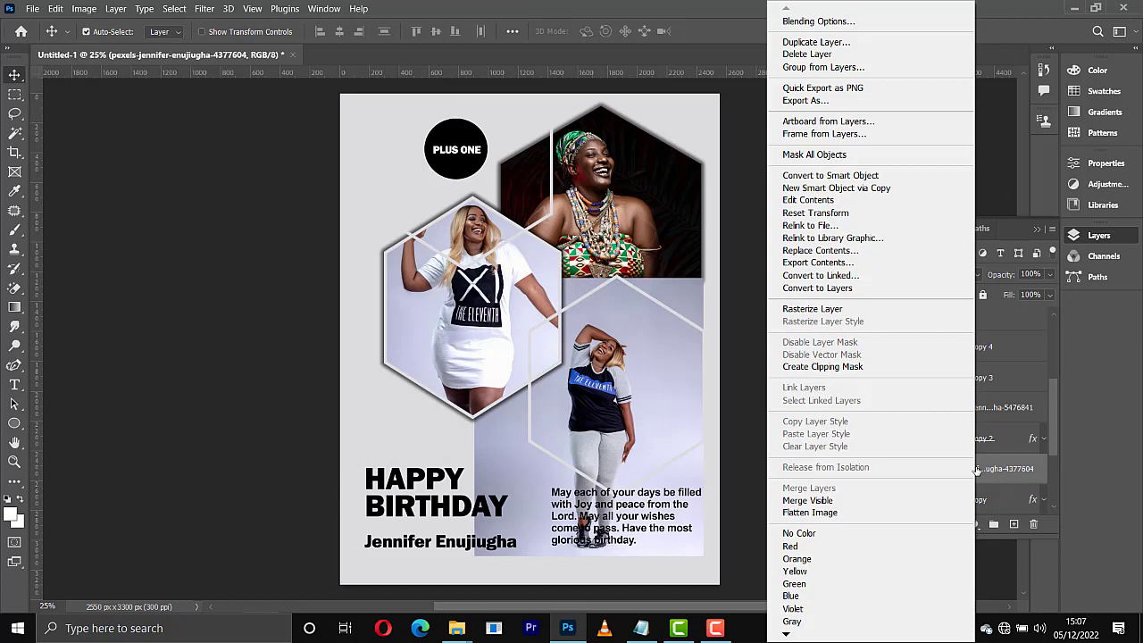
pyautogui.click(846, 373)
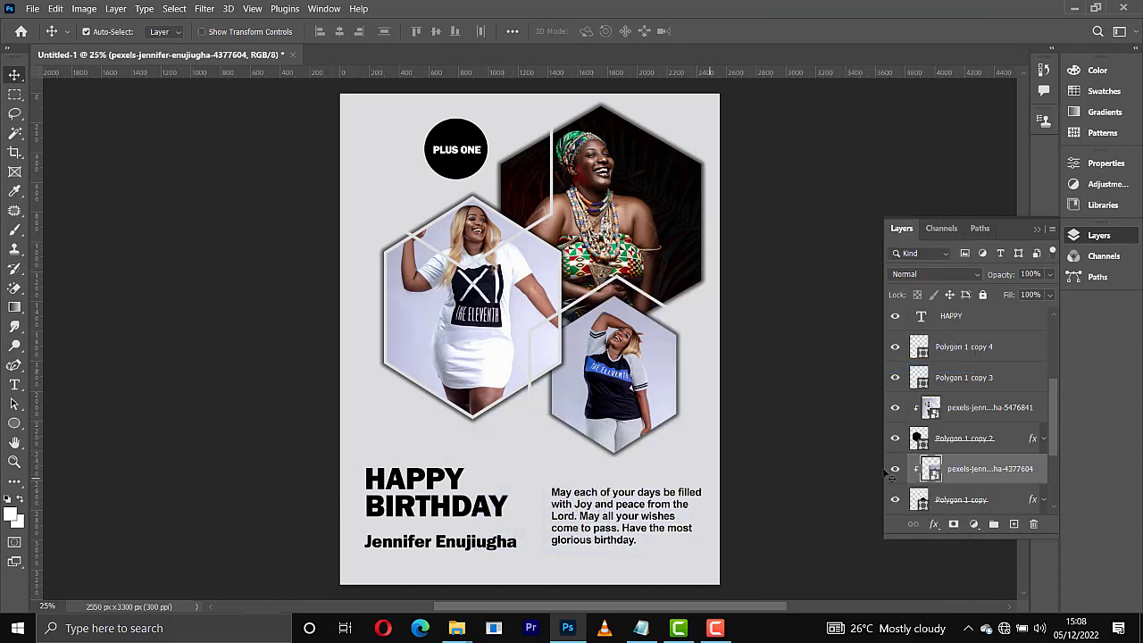
# - Add a new empty layer above the wish paragraph, at the very top of the layer stack
pyautogui.scroll(-2, 963, 418)
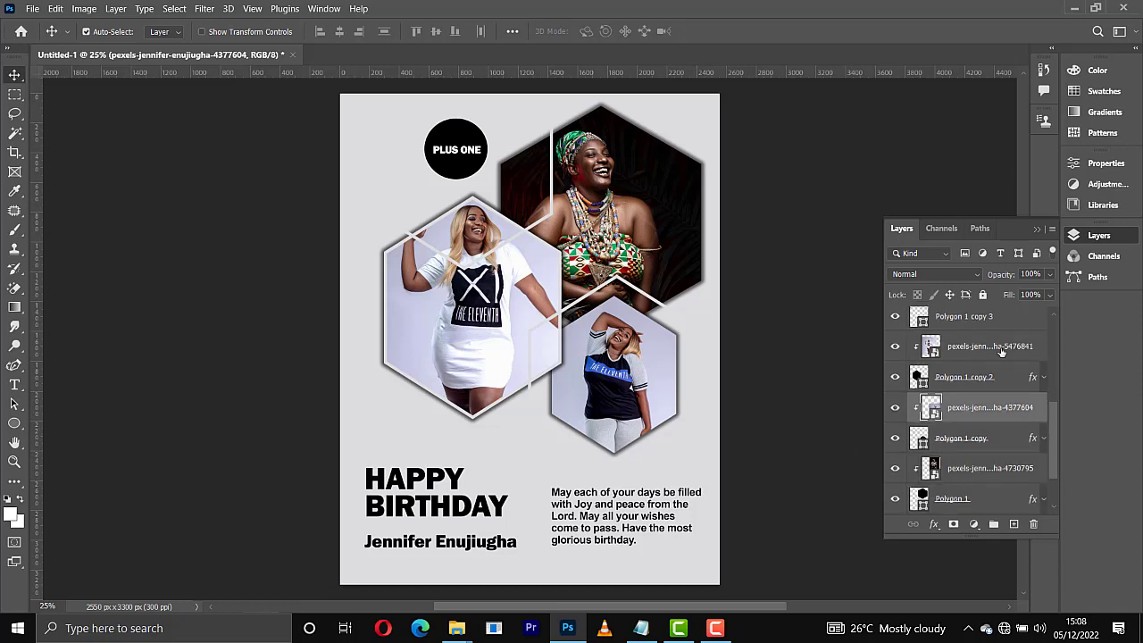
pyautogui.scroll(5, 1001, 347)
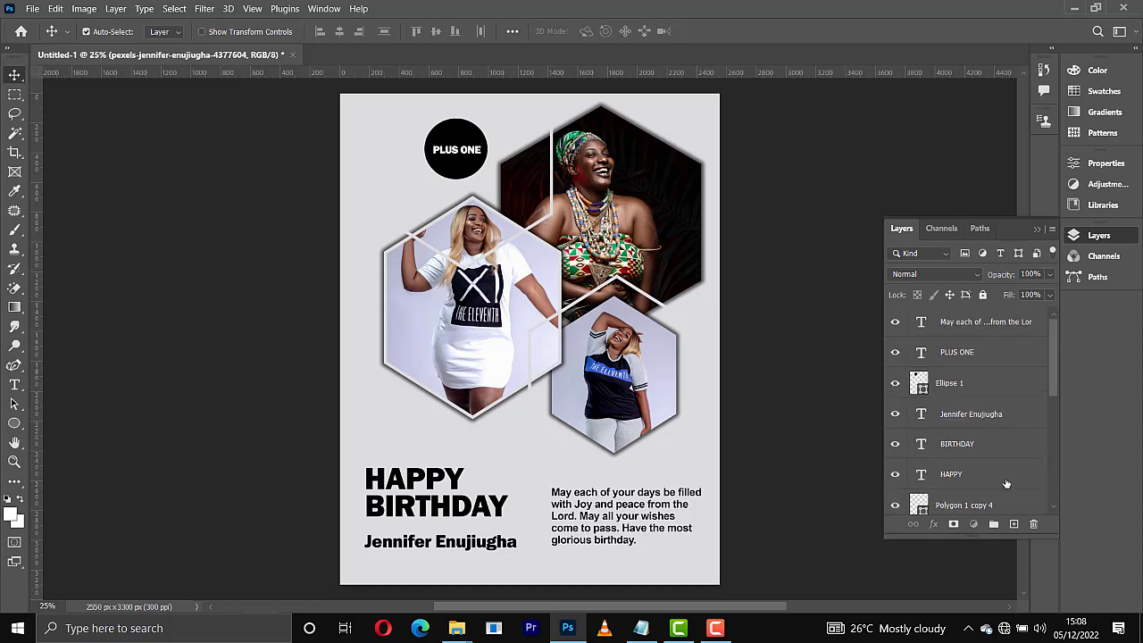
pyautogui.click(983, 322)
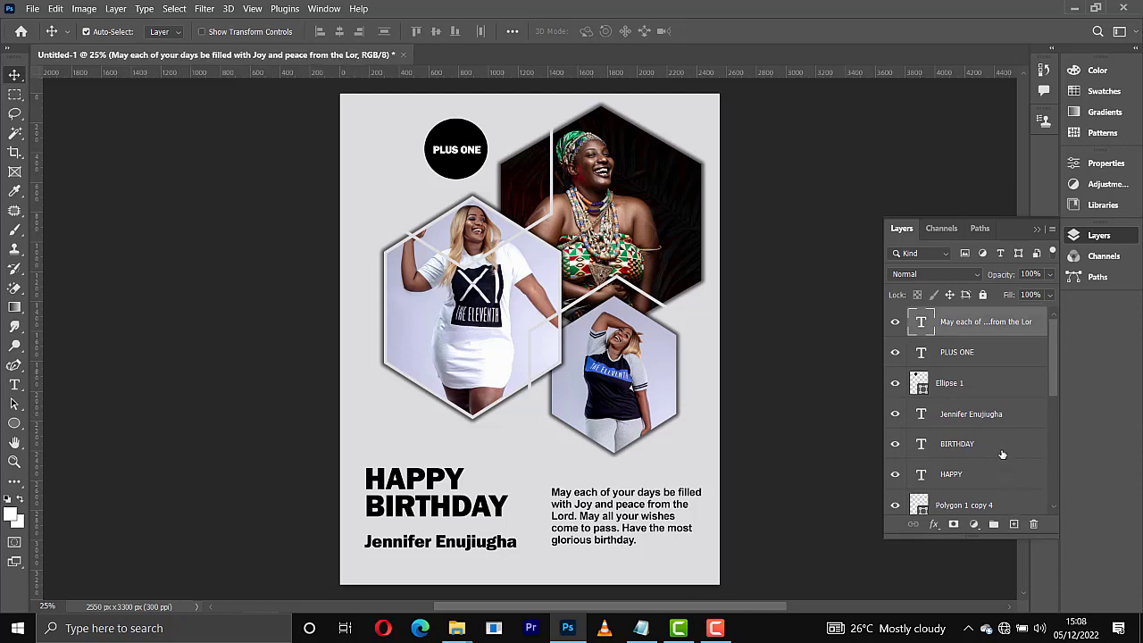
pyautogui.click(1015, 524)
# - Set up a black Soft Round brush with 0% hardness, a tip flattened into a wide ellipse and a size of 700 px
pyautogui.click(18, 430)
pyautogui.rightClick(17, 430)
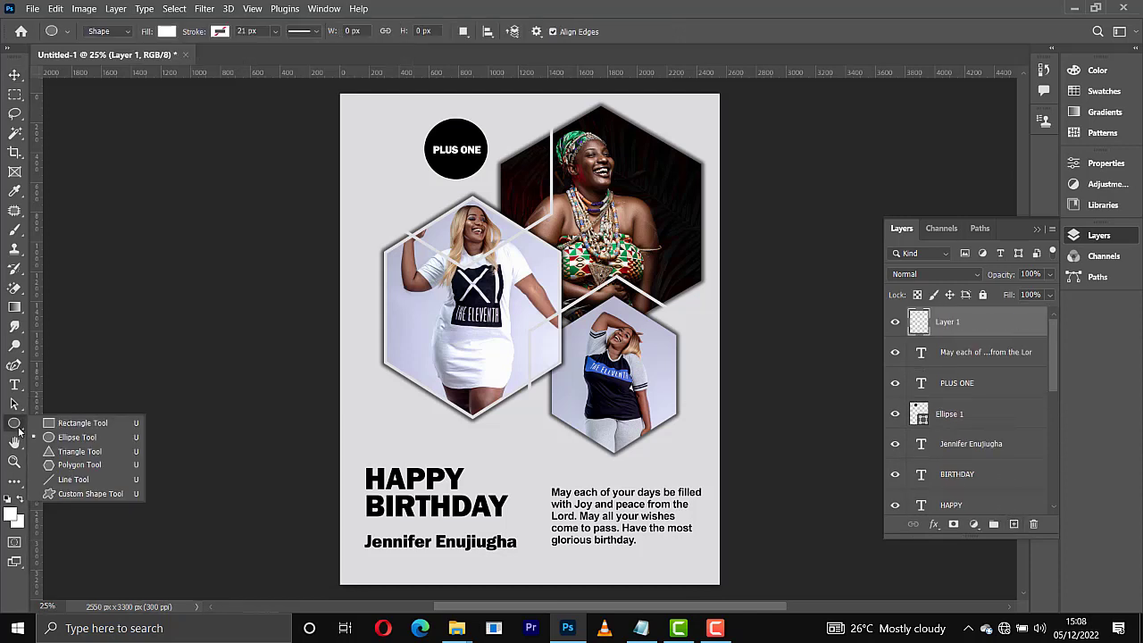
pyautogui.click(15, 228)
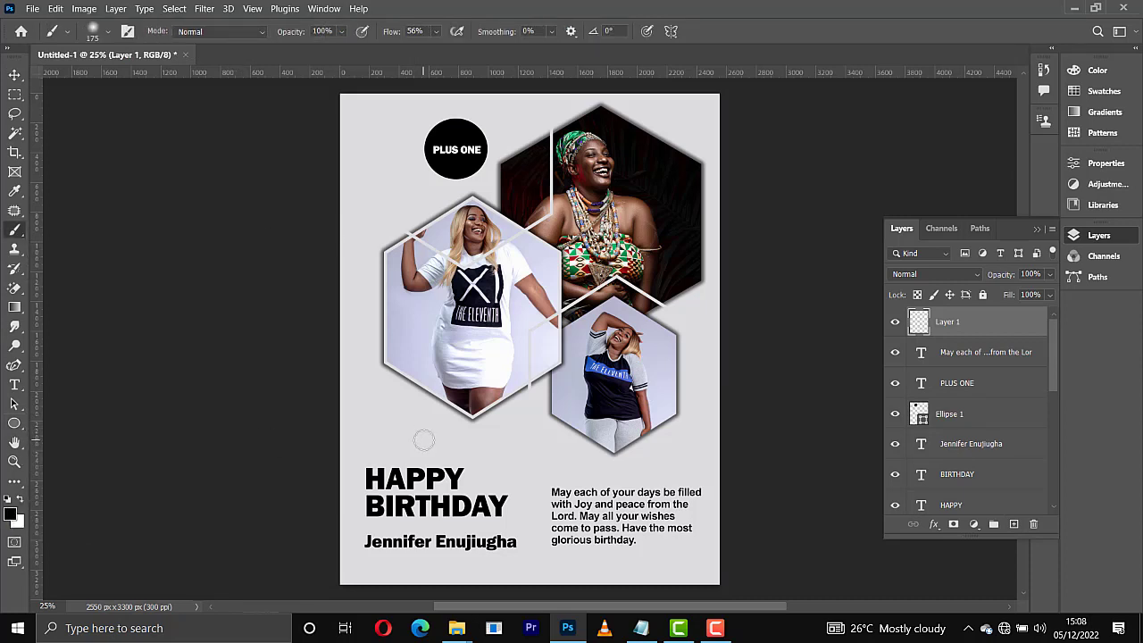
pyautogui.rightClick(446, 424)
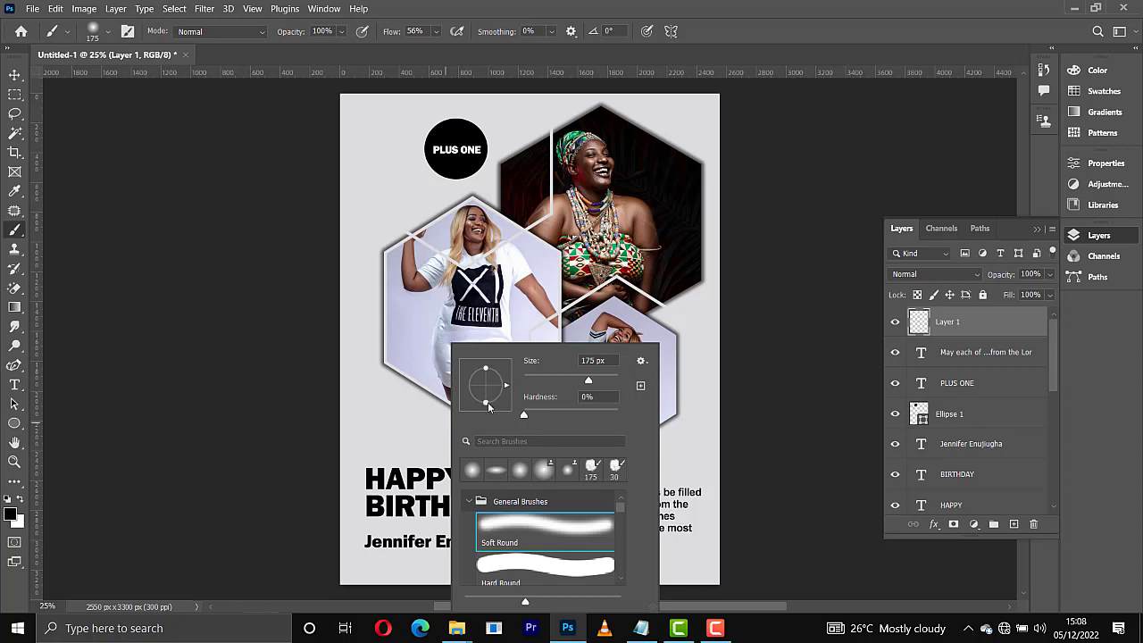
pyautogui.moveTo(487, 404); pyautogui.dragTo(489, 392)
pyautogui.press('Return')
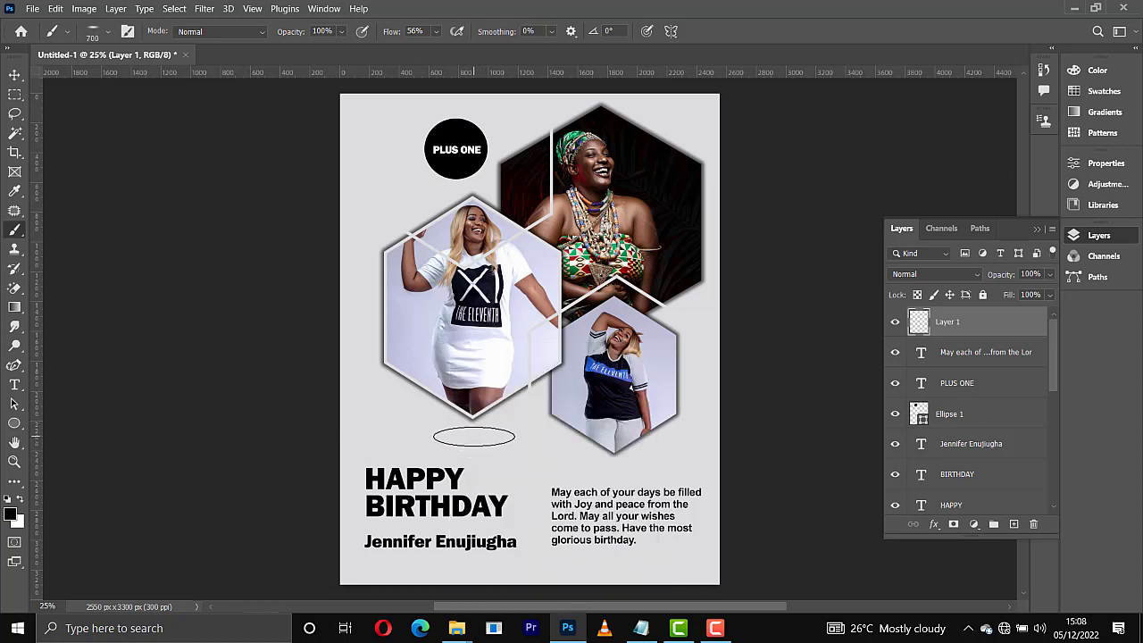
# - Paint a soft black shadow beneath the middle-left hexagon, flattened vertically and reduced to 90% layer opacity
pyautogui.click(473, 436)
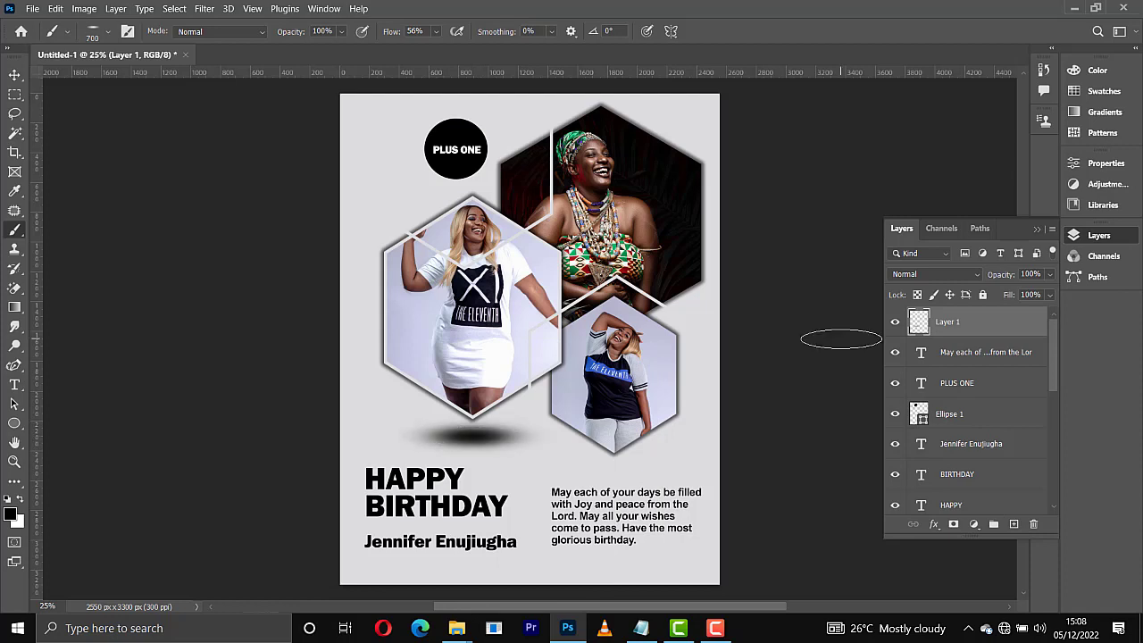
pyautogui.hotkey('ctrl', 't')
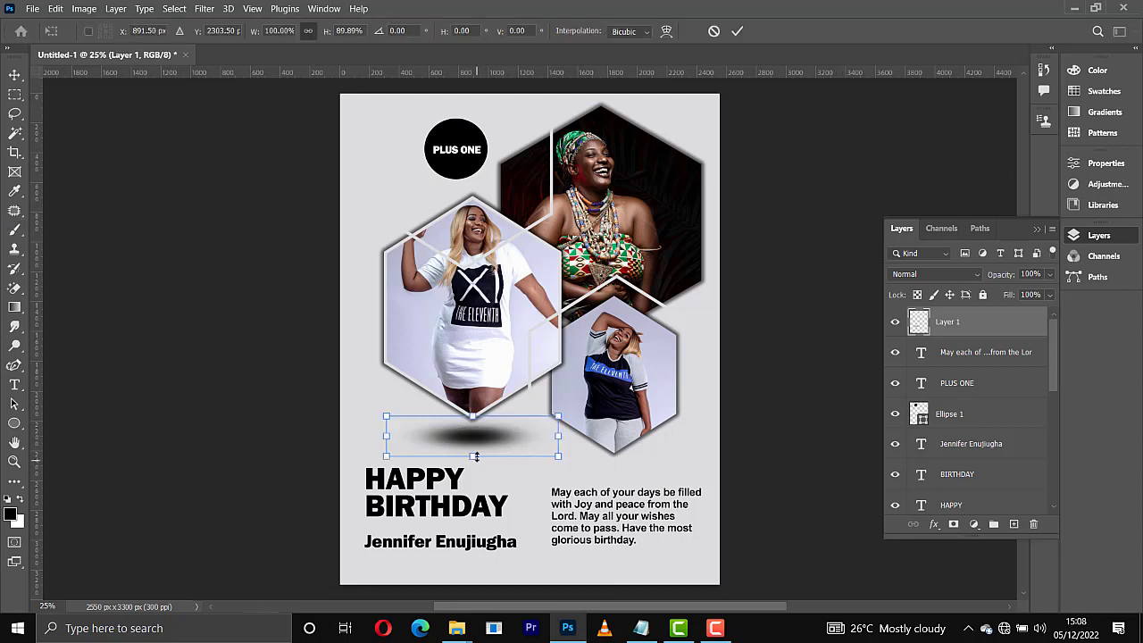
pyautogui.moveTo(476, 459); pyautogui.dragTo(476, 447)
pyautogui.press('Return')
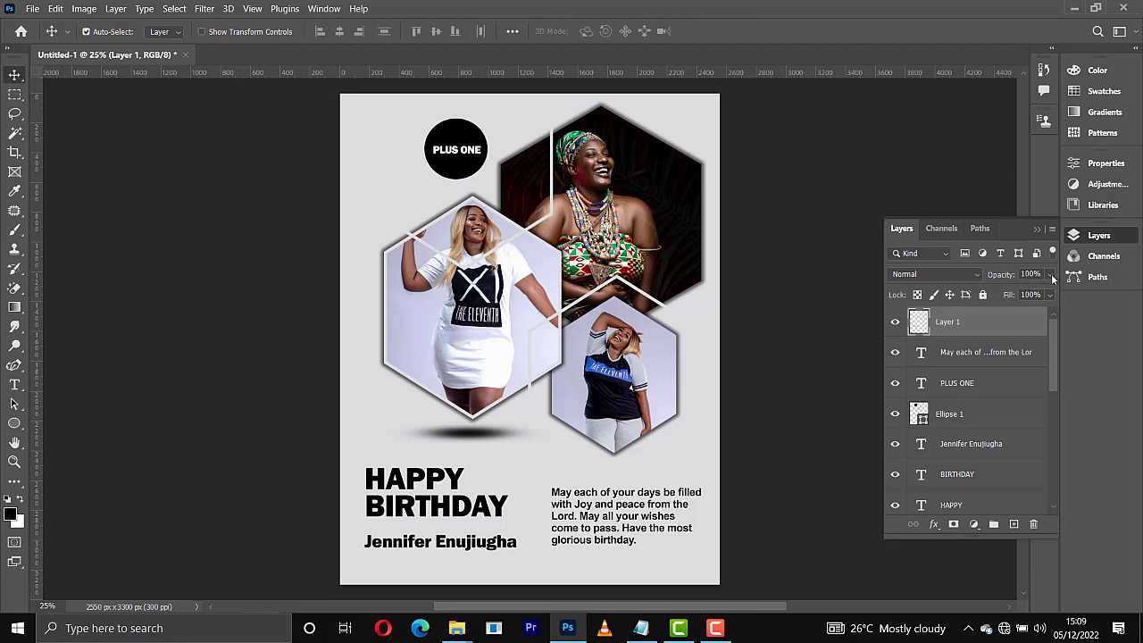
pyautogui.press('9')
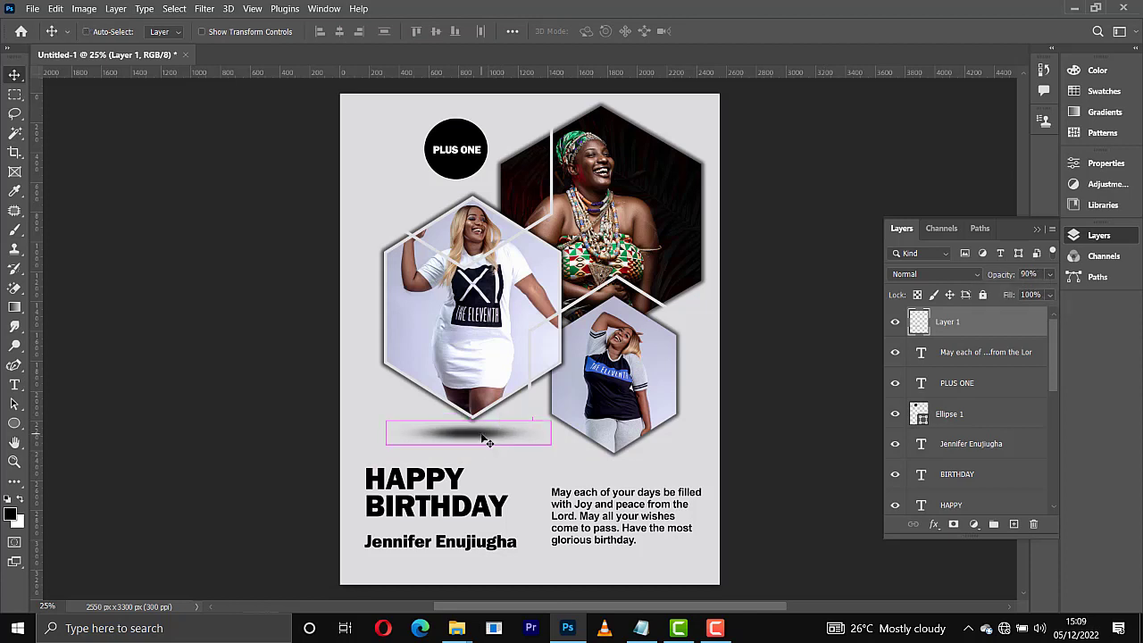
# - Duplicate the shadow to just beneath the smallest hexagon and scale the copy down to suit that hexagon's width
pyautogui.moveTo(482, 440); pyautogui.dragTo(626, 470)
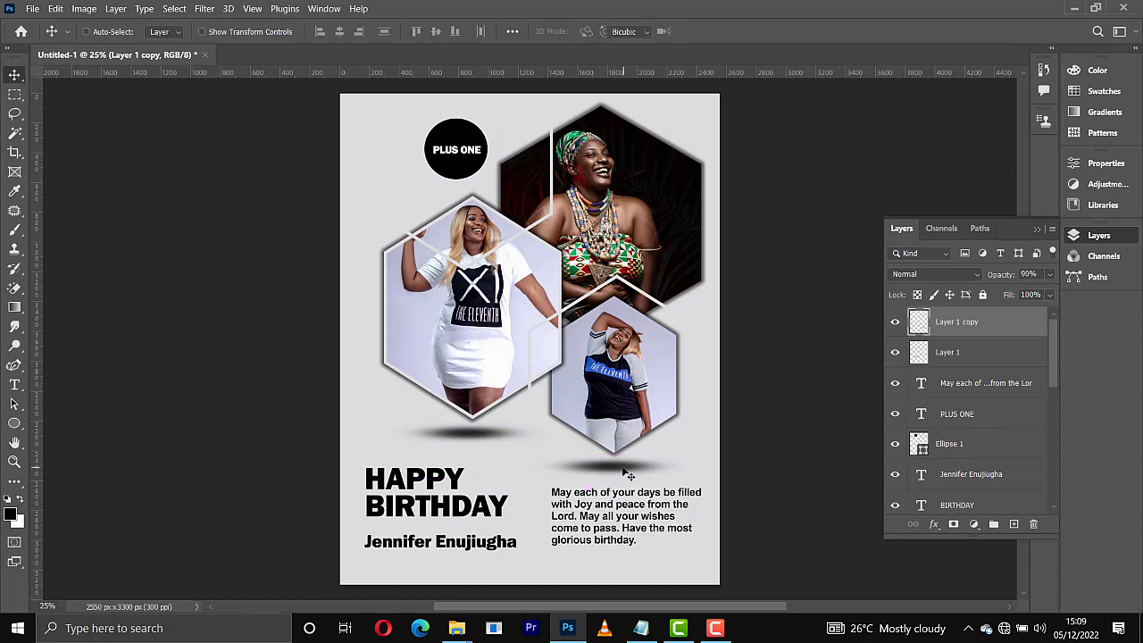
pyautogui.hotkey('ctrl', 't')
pyautogui.press('Return')
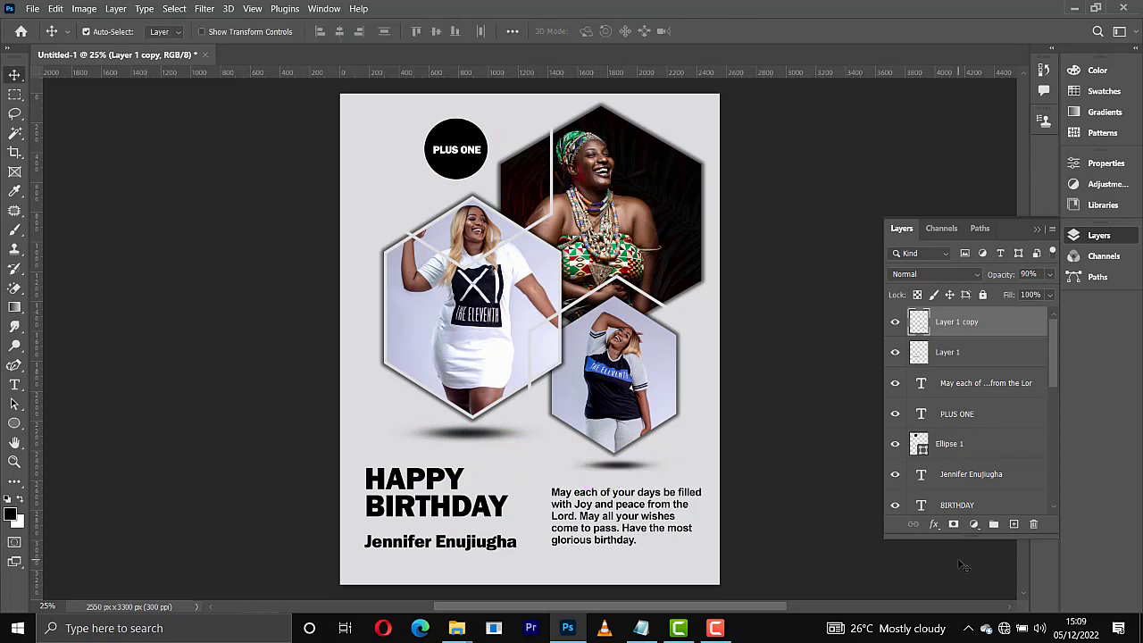
# - Move the BIRTHDAY text slightly down to widen the gap below HAPPY
pyautogui.click(474, 513)
pyautogui.moveTo(474, 512); pyautogui.dragTo(474, 516)
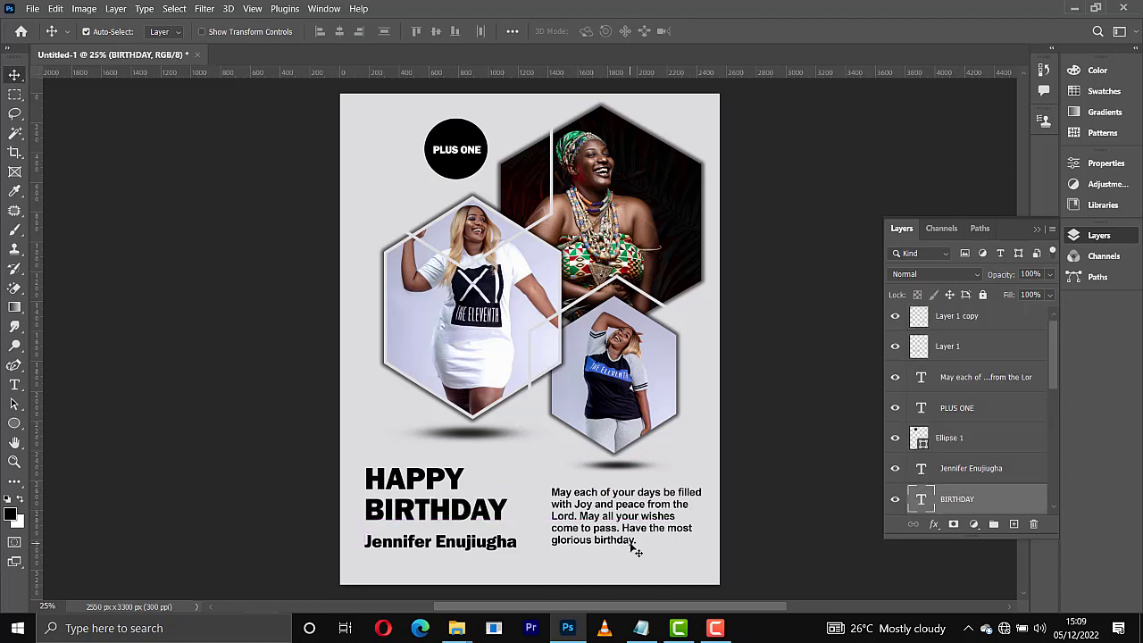